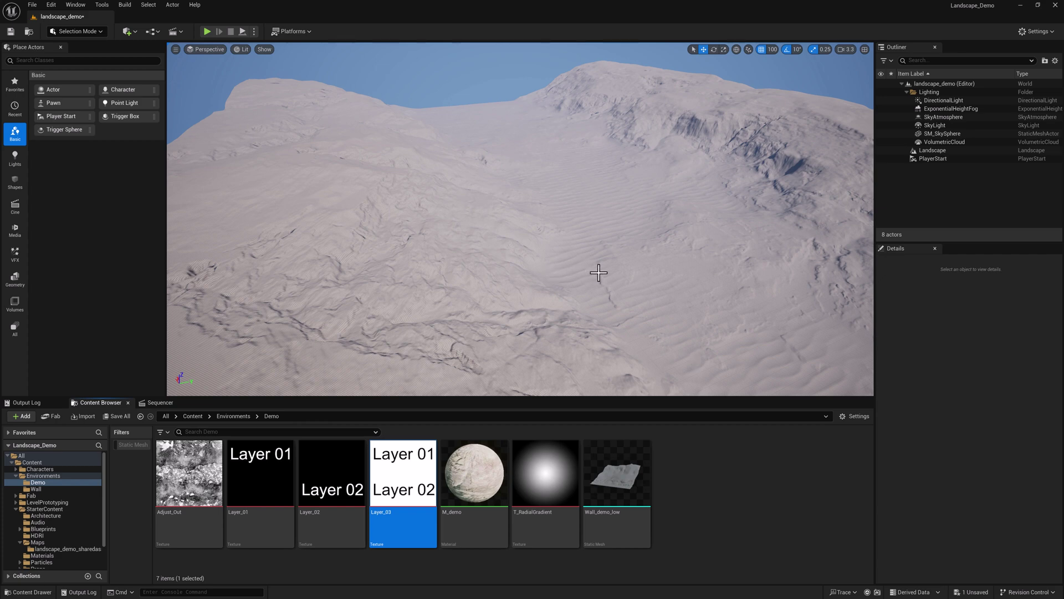
Create a Material asset in the Demo folder and name it M_landscape
right_click(675, 472)
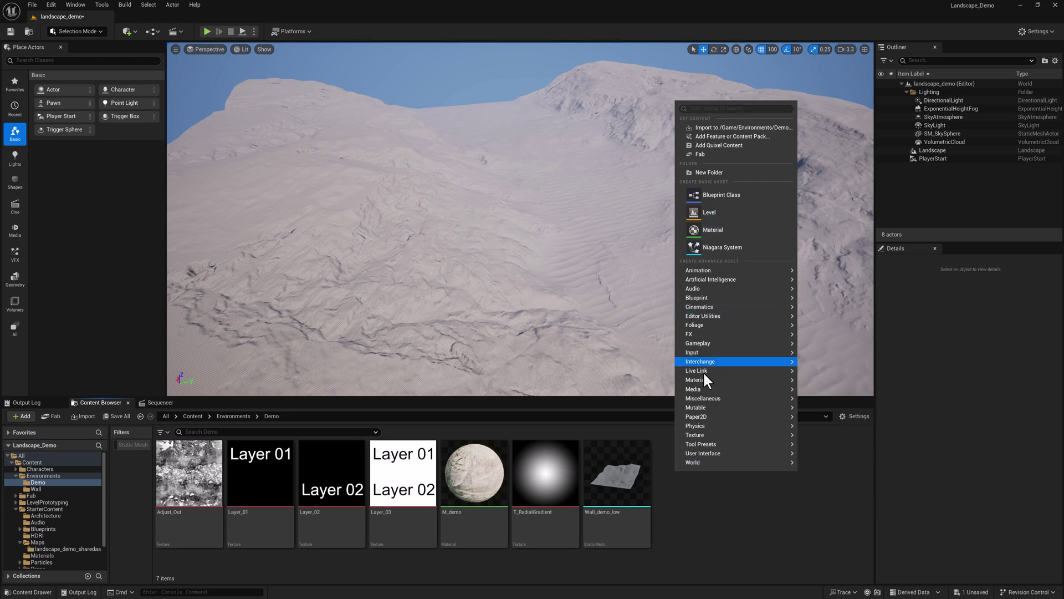
mouse_move(694, 382)
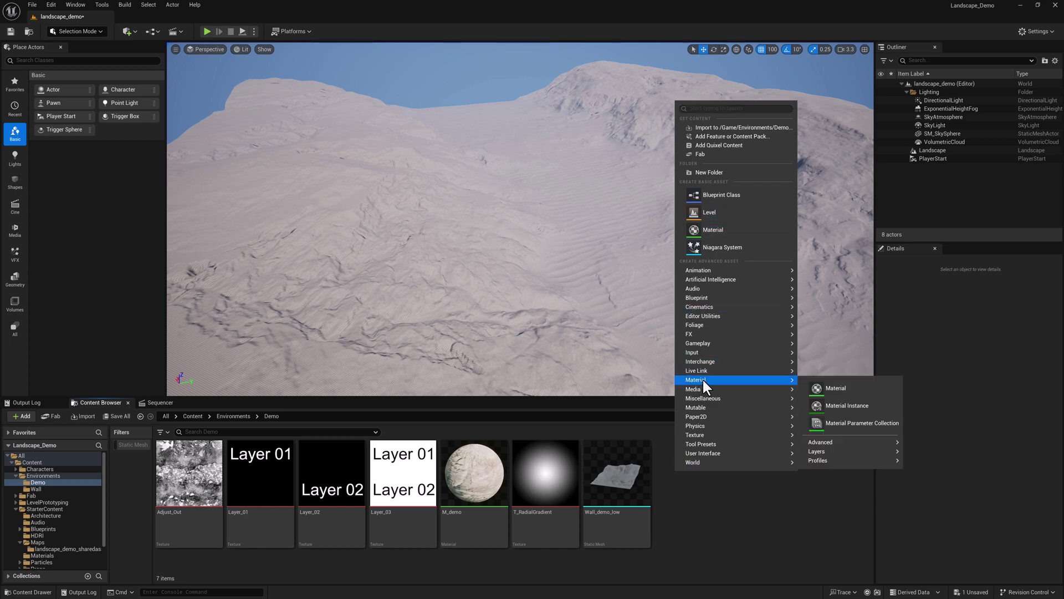
click(690, 492)
right_click(680, 470)
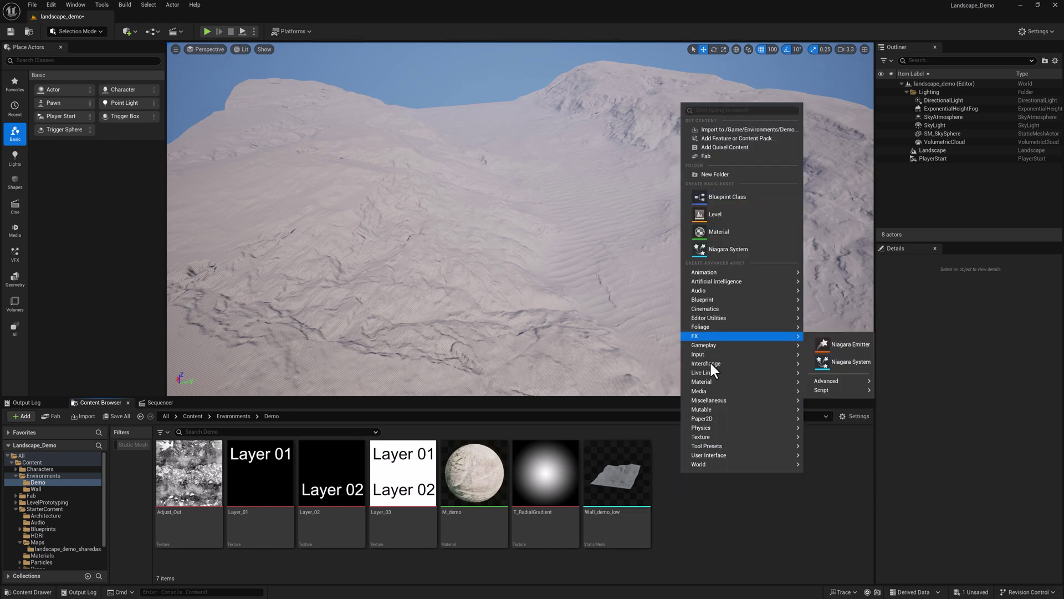
mouse_move(704, 384)
click(863, 388)
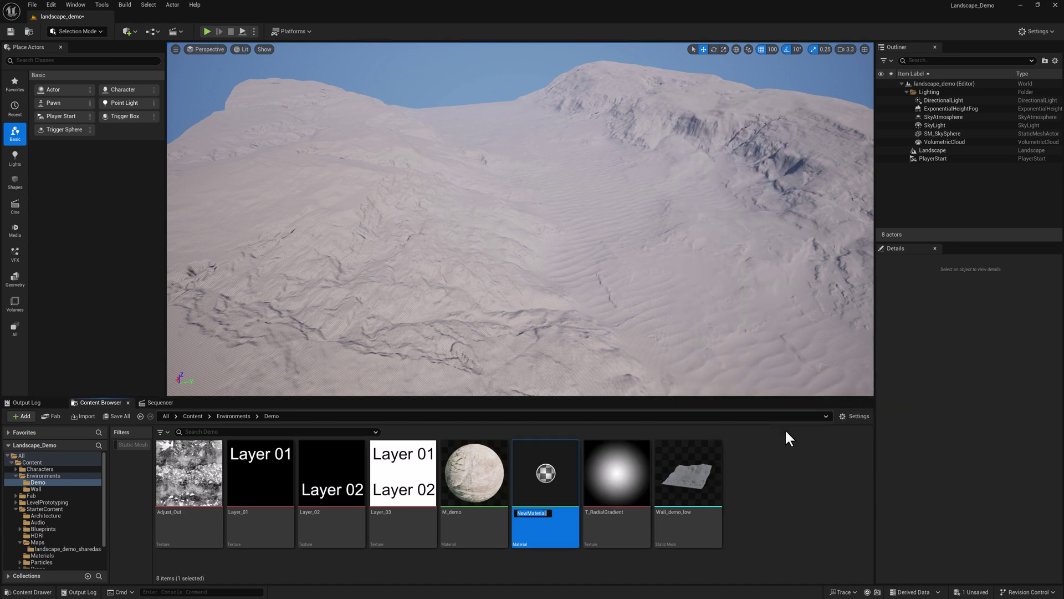
text(M_landscape)
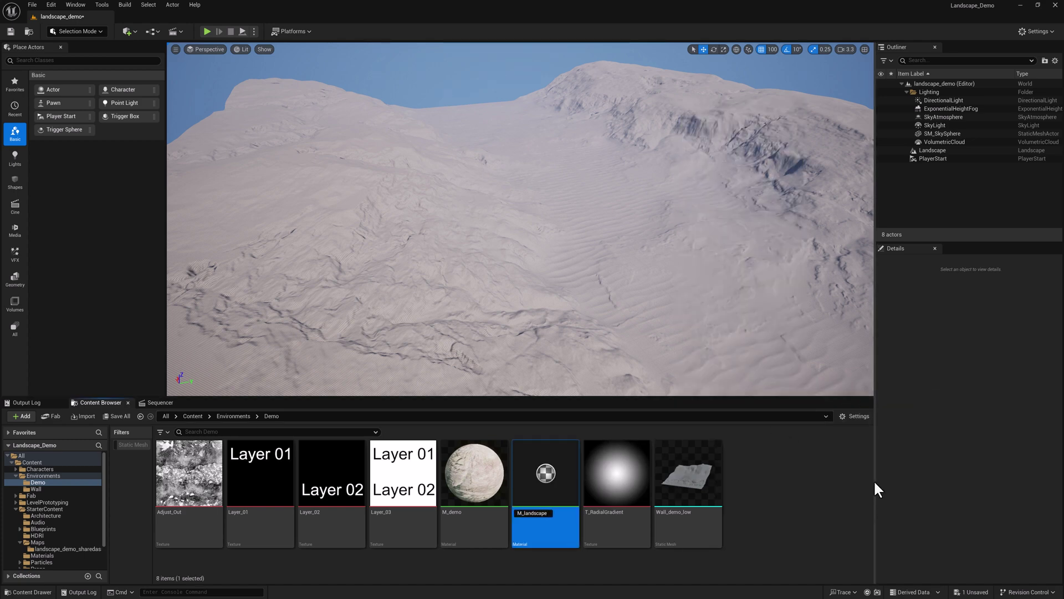
key(Return)
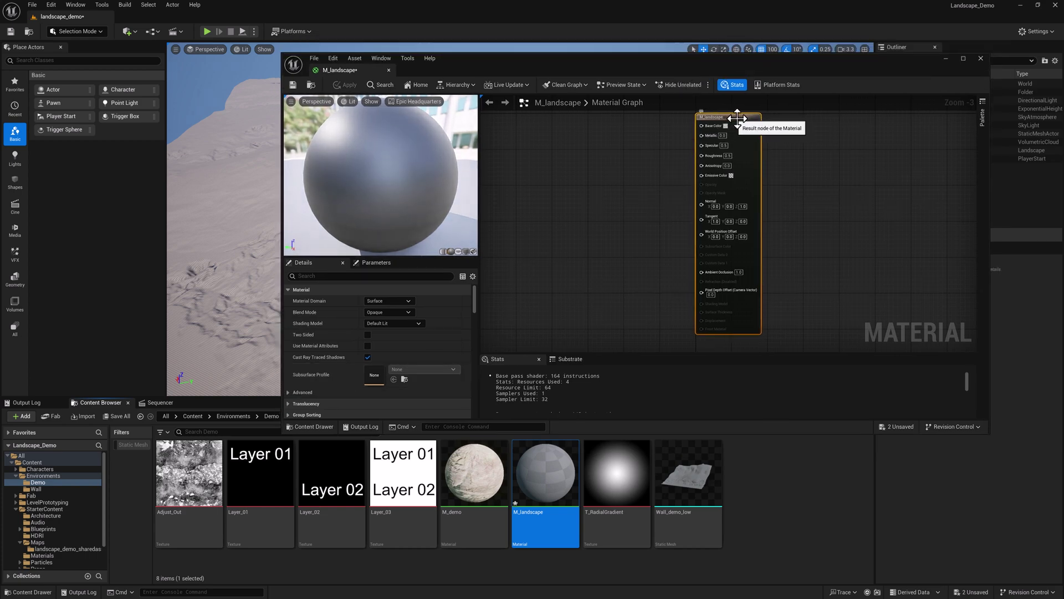
Enable Use Material Attributes and add a LandscapeLayerBlend node feeding the result's Material Attributes
click(369, 346)
right_drag(703, 235, 766, 333)
right_click(697, 226)
text(land)
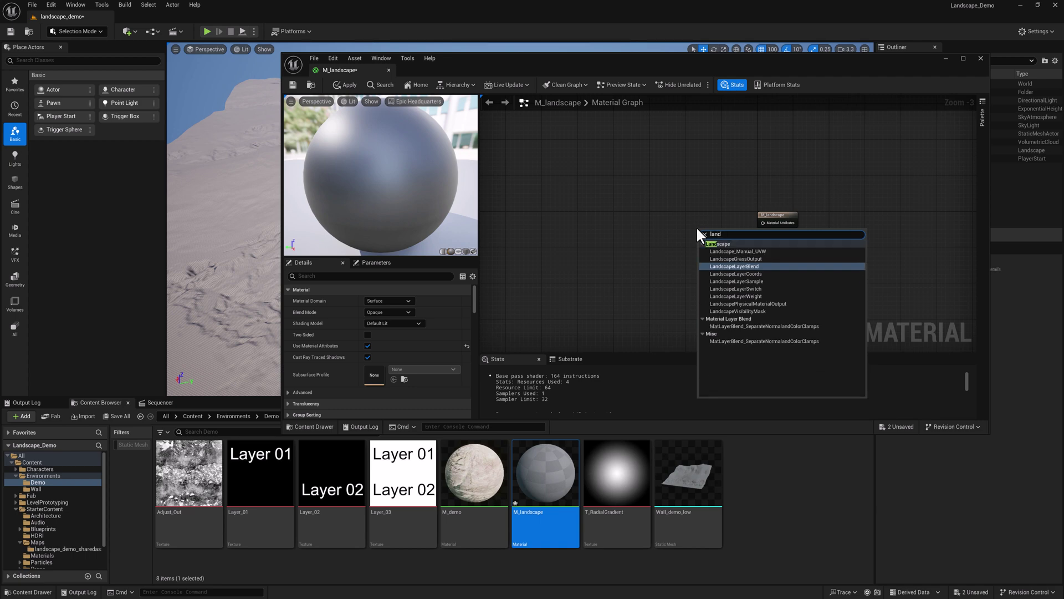
click(749, 266)
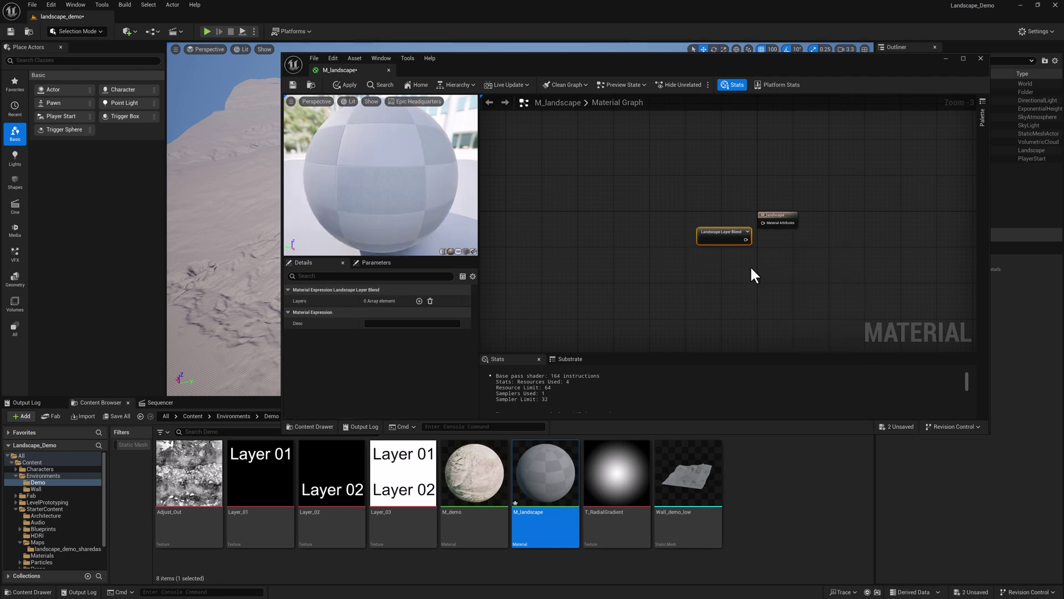
drag(732, 230, 763, 222)
scroll(756, 226, up, 3)
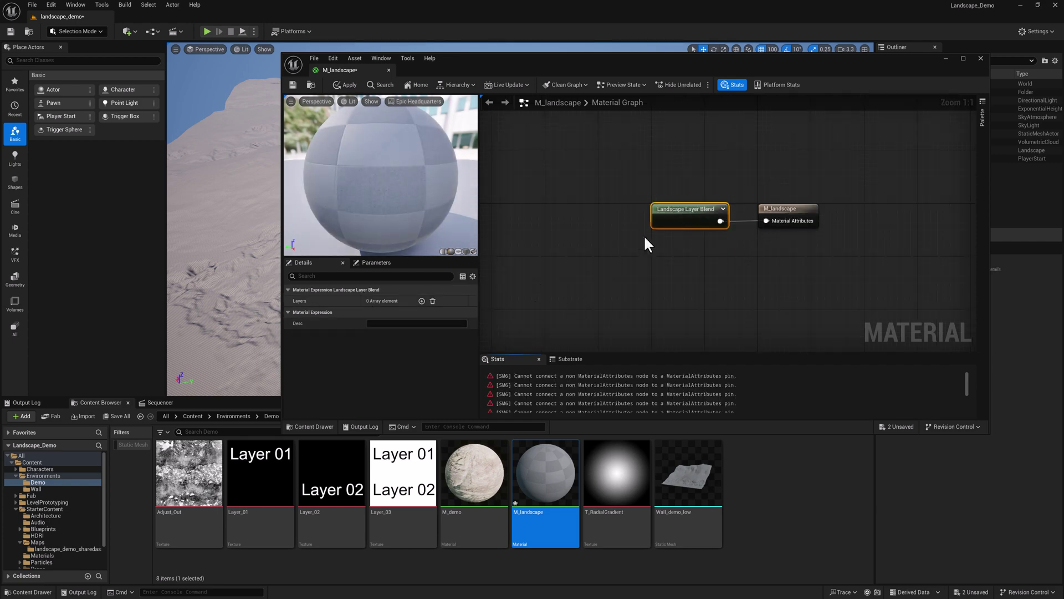
Add three layers to the Landscape Layer Blend node and name the first one Red
click(422, 300)
click(422, 301)
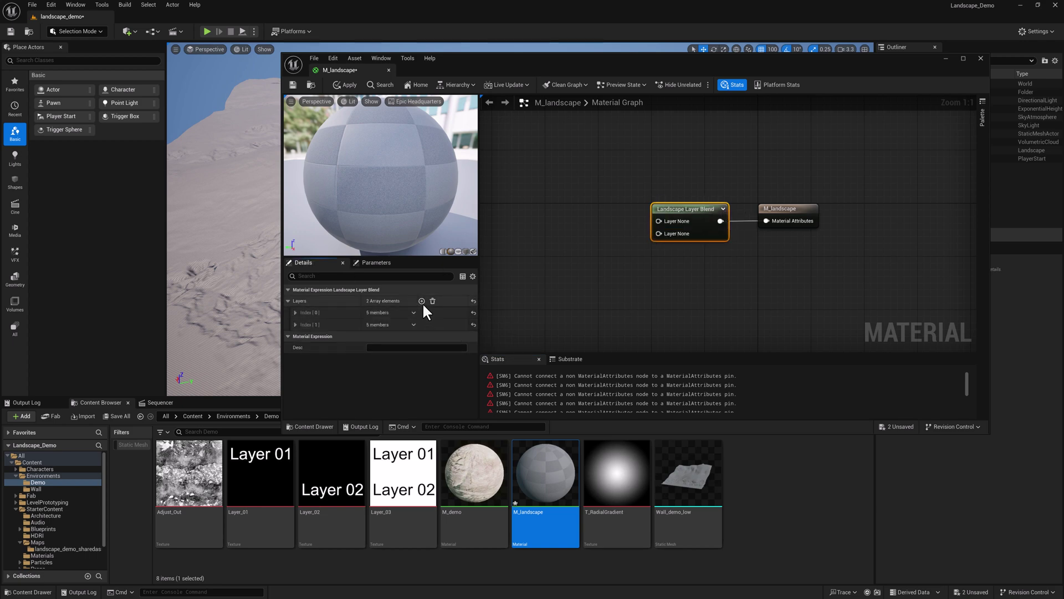
click(421, 300)
click(296, 312)
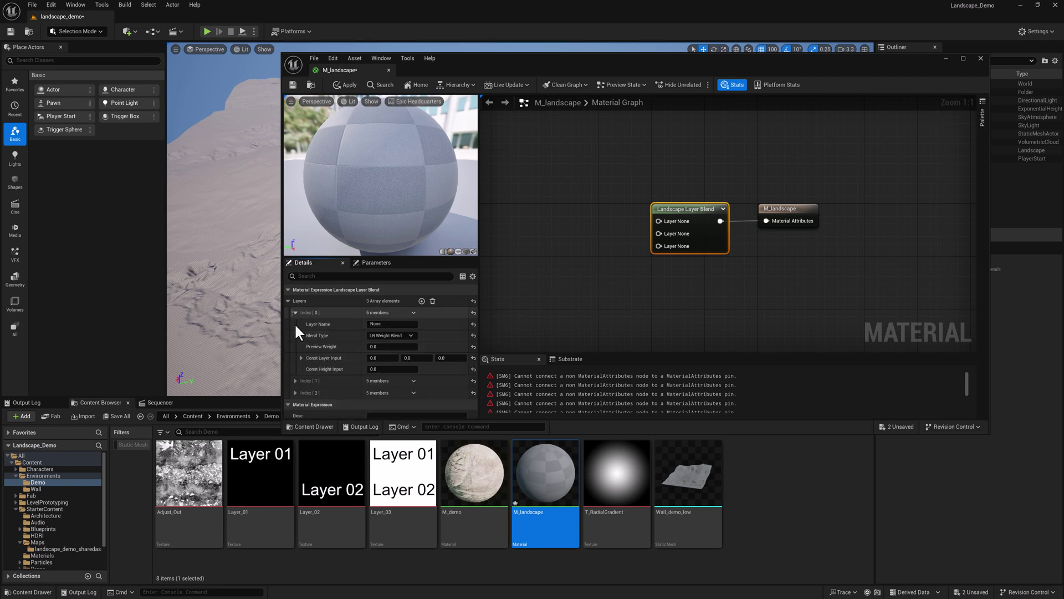
click(385, 324)
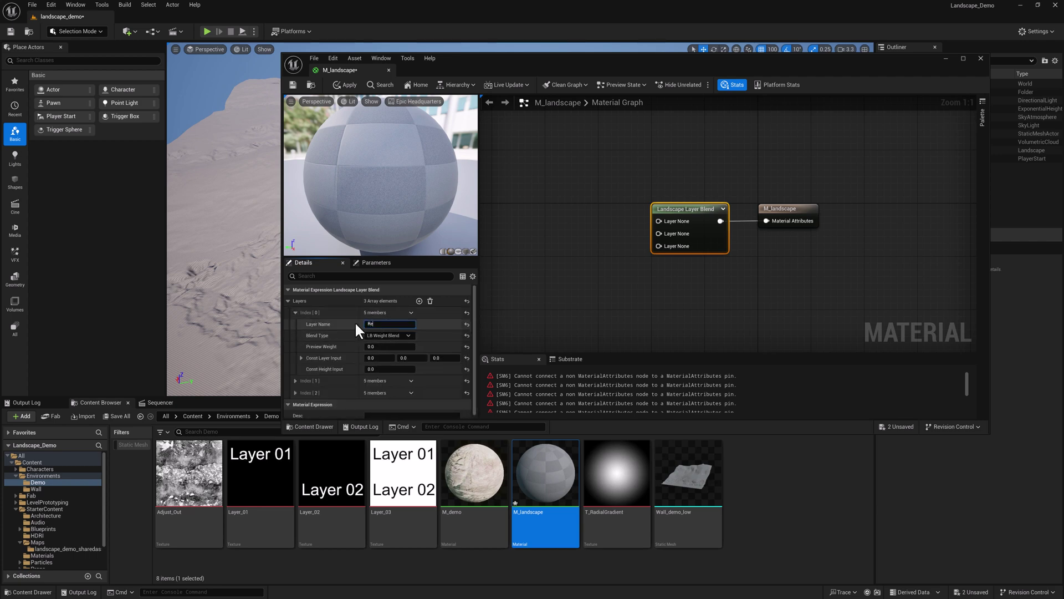
Name the second and third blend layers Green and Blue
click(295, 381)
scroll(343, 379, down, 1)
click(380, 350)
text(Green)
key(Return)
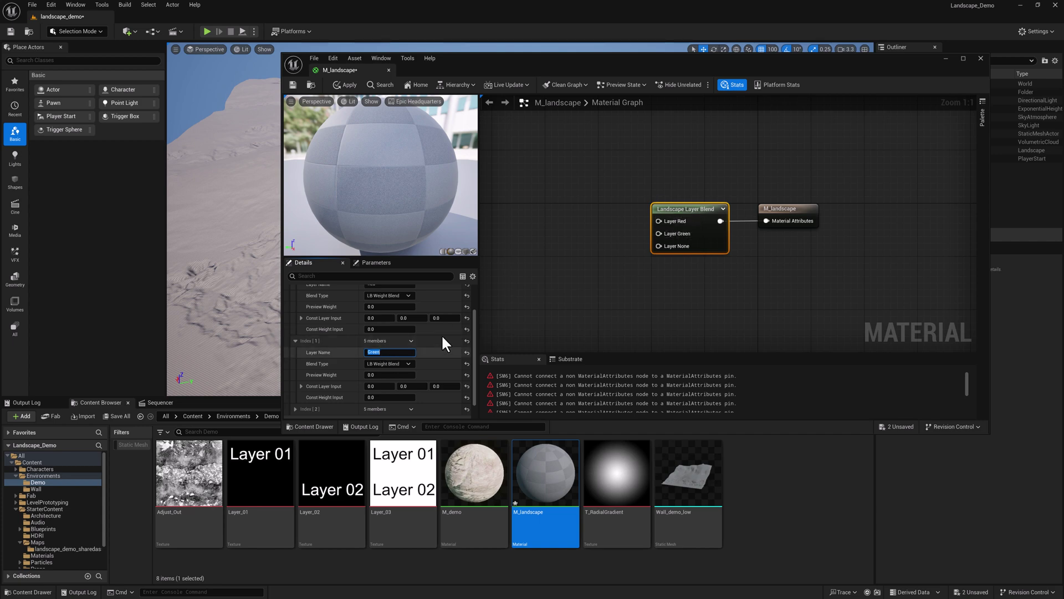
drag(474, 331, 472, 356)
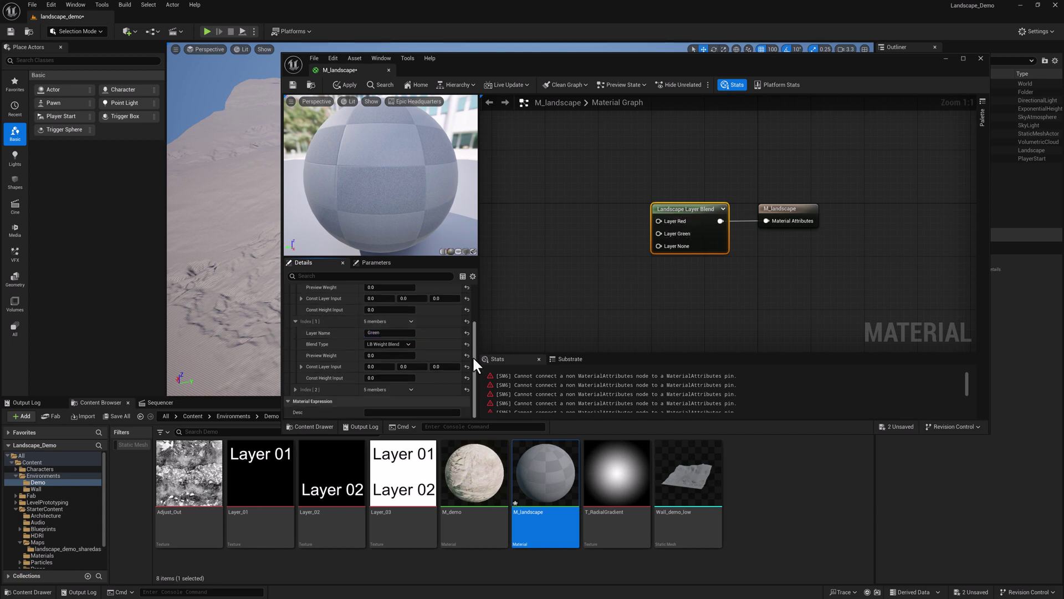
click(295, 390)
click(383, 401)
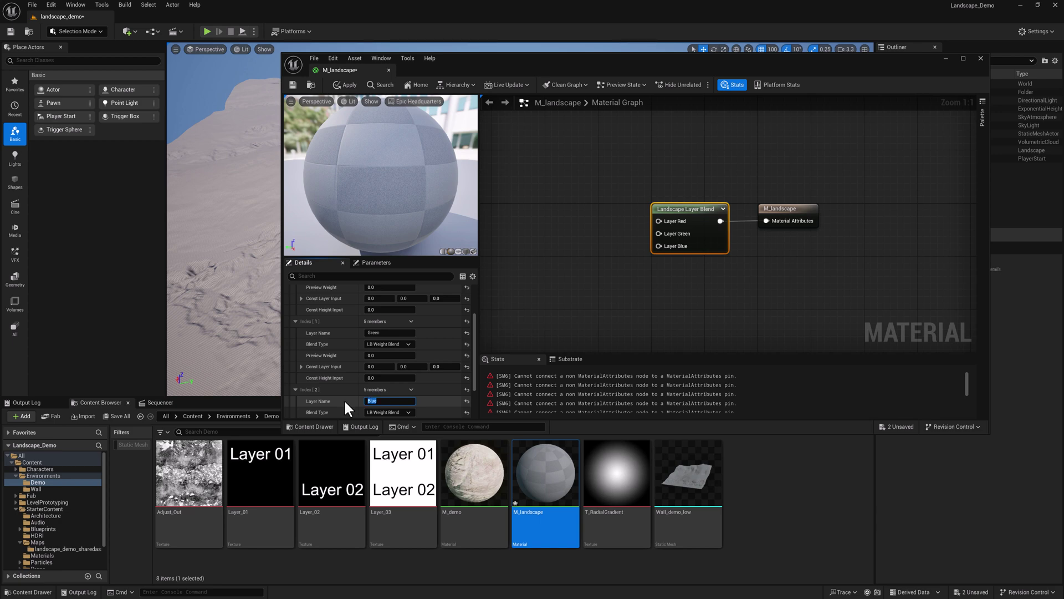
click(612, 258)
Add a MakeMaterialAttributes node wired into the Layer Red input
right_drag(658, 219, 752, 258)
drag(752, 258, 658, 200)
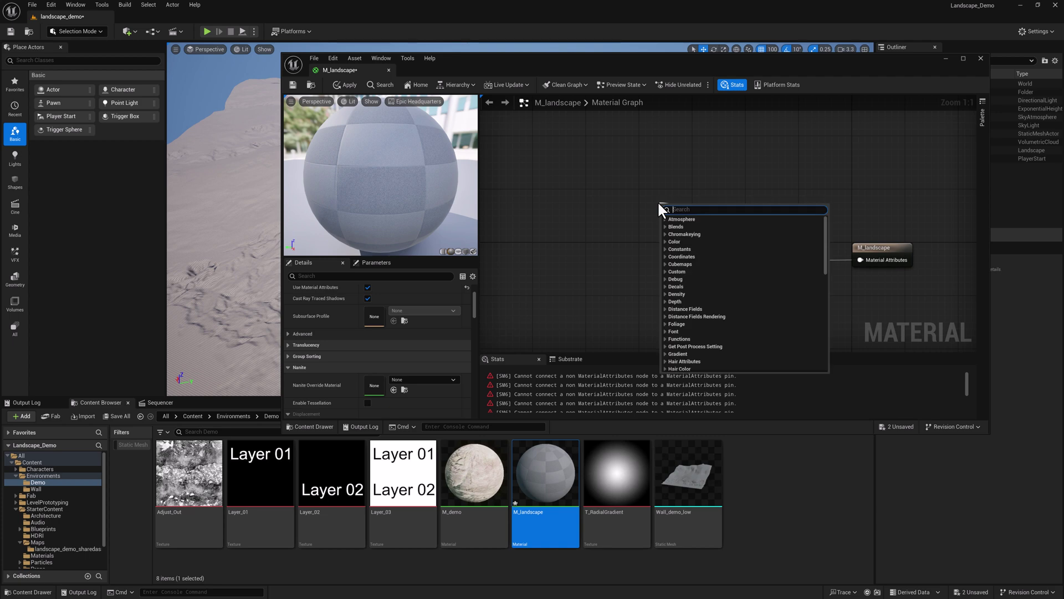
text(make)
key(Up)
key(Up)
key(Up)
key(Up)
key(Up)
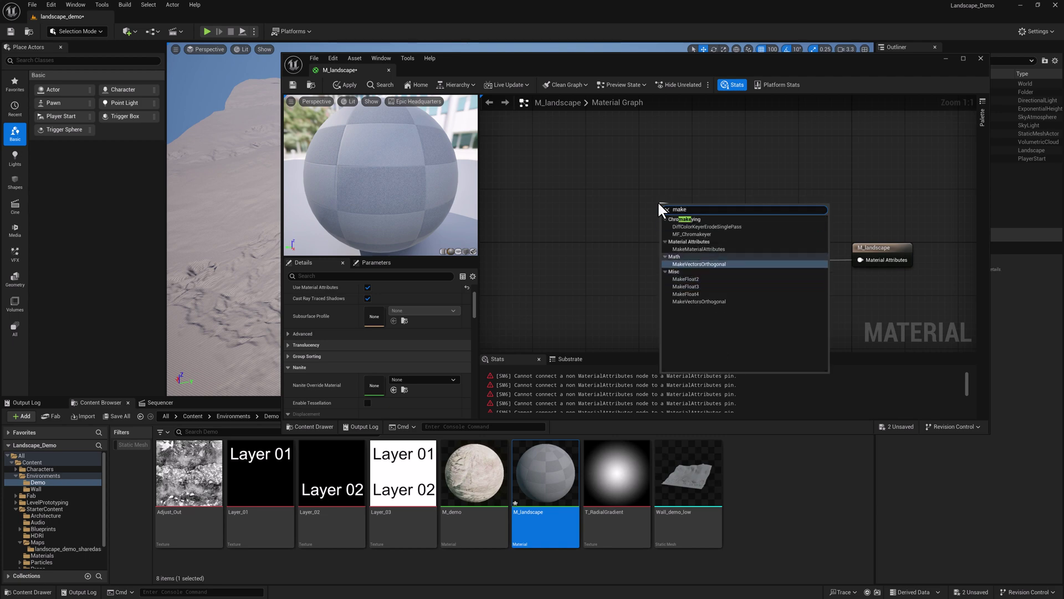
key(Down)
key(Down)
key(Return)
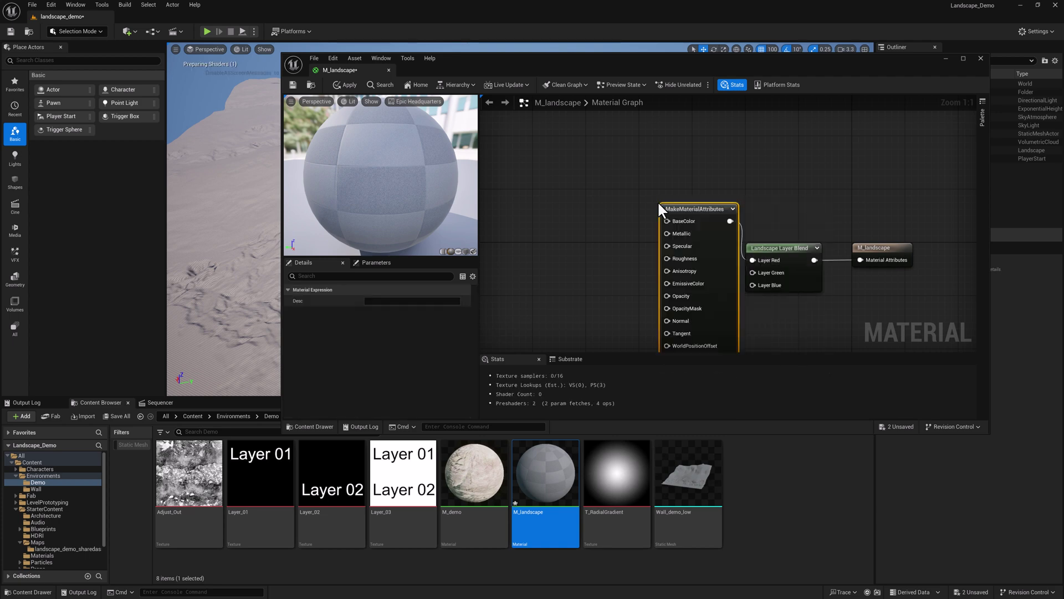
drag(688, 211, 656, 140)
scroll(693, 171, down, 3)
Add a Constant3Vector set to pure red (1, 0, 0) driving BaseColor
right_click(557, 185)
text(con)
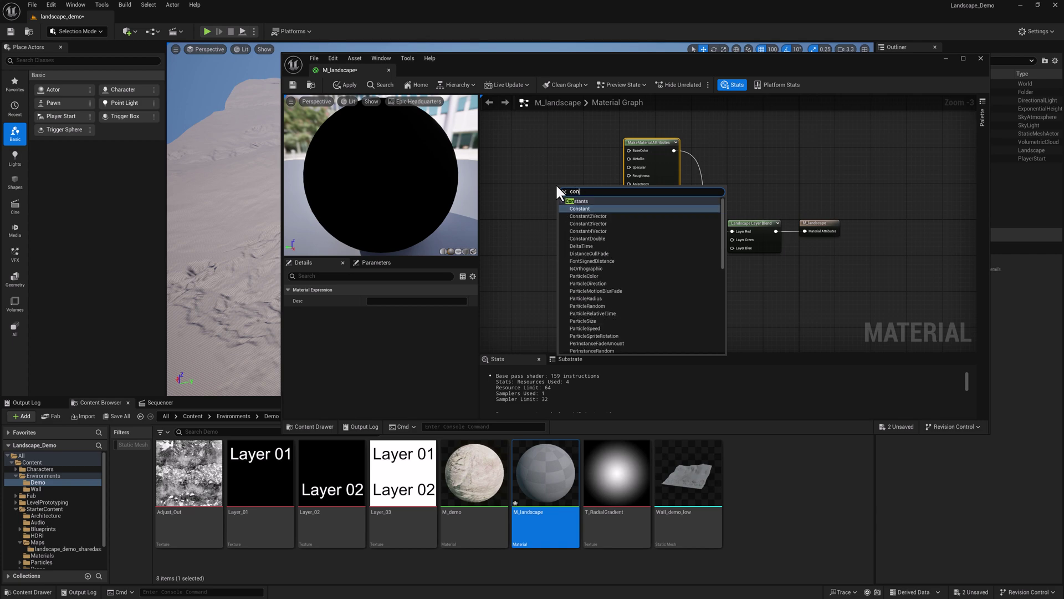
click(584, 225)
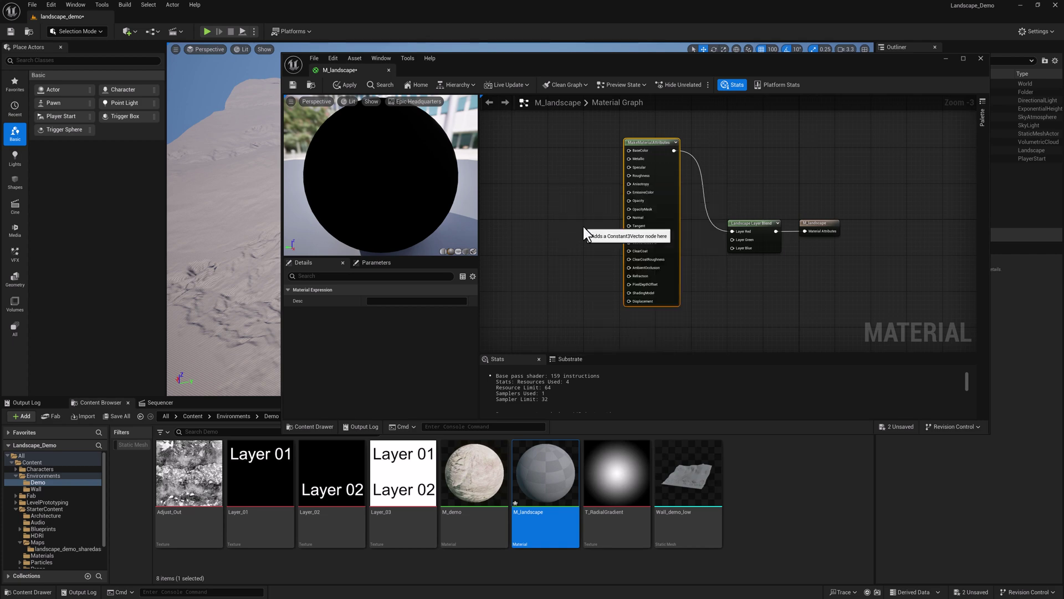
drag(597, 188, 631, 151)
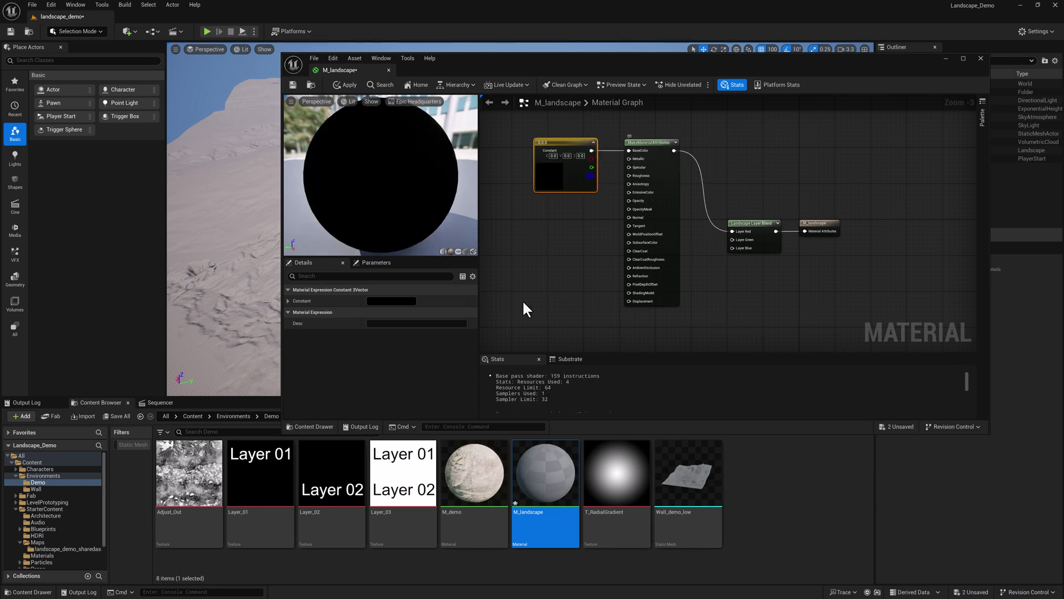
click(391, 303)
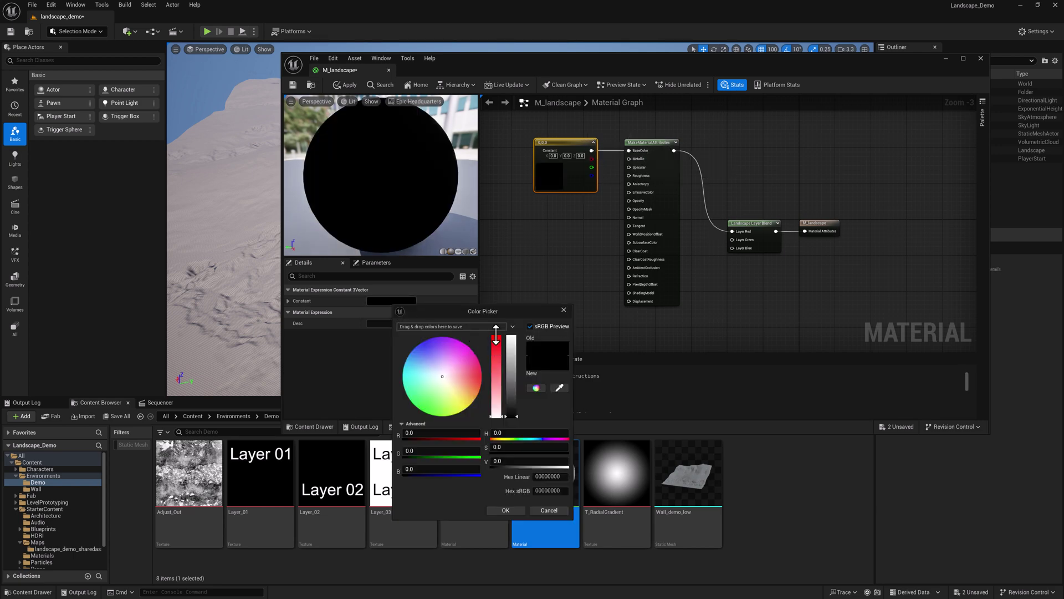
drag(510, 346, 511, 326)
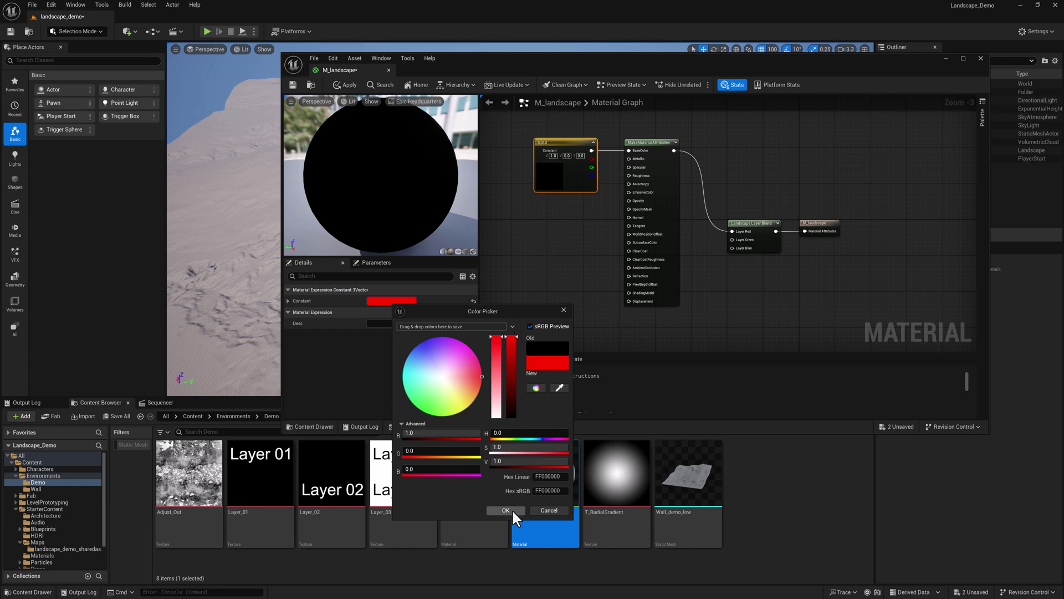
click(511, 509)
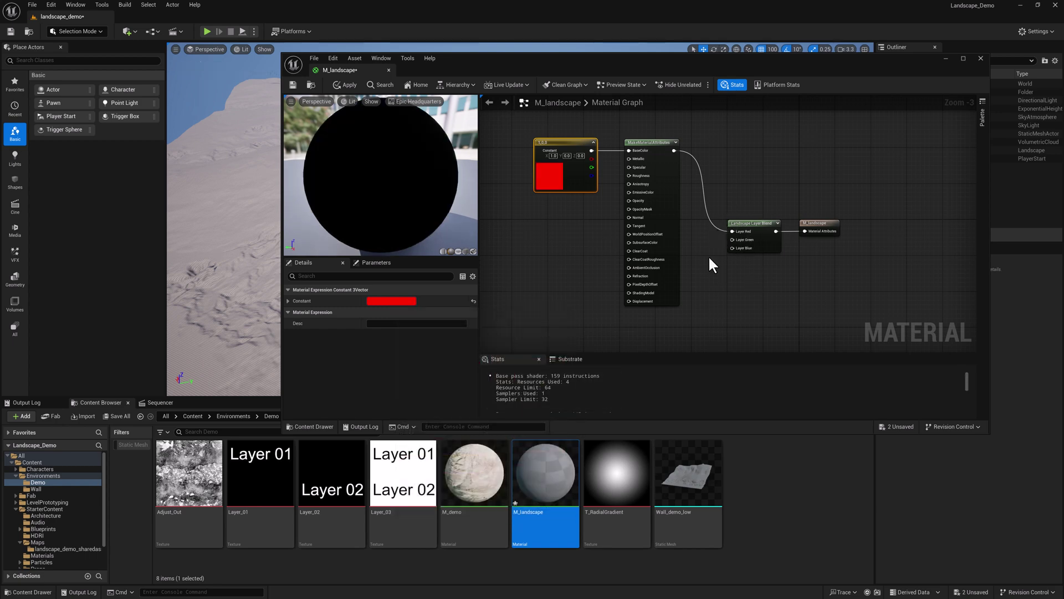
scroll(704, 257, down, 1)
drag(587, 124, 705, 234)
Duplicate the red constant and MakeMaterialAttributes pair into Layer Green, with the constant turned green
key(ctrl+c)
key(ctrl+v)
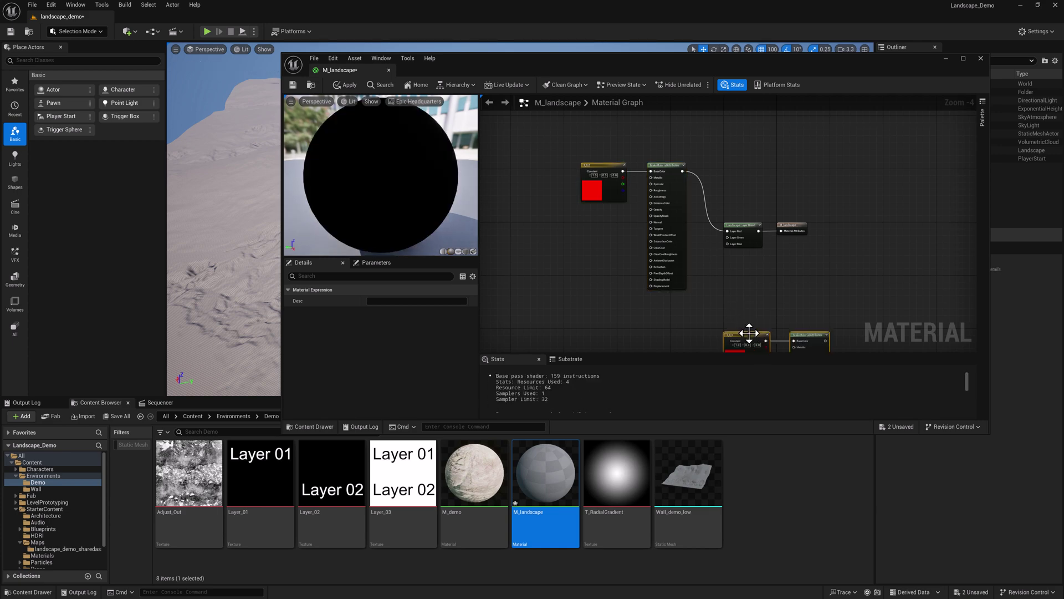
drag(749, 333, 614, 301)
drag(683, 307, 727, 237)
click(589, 326)
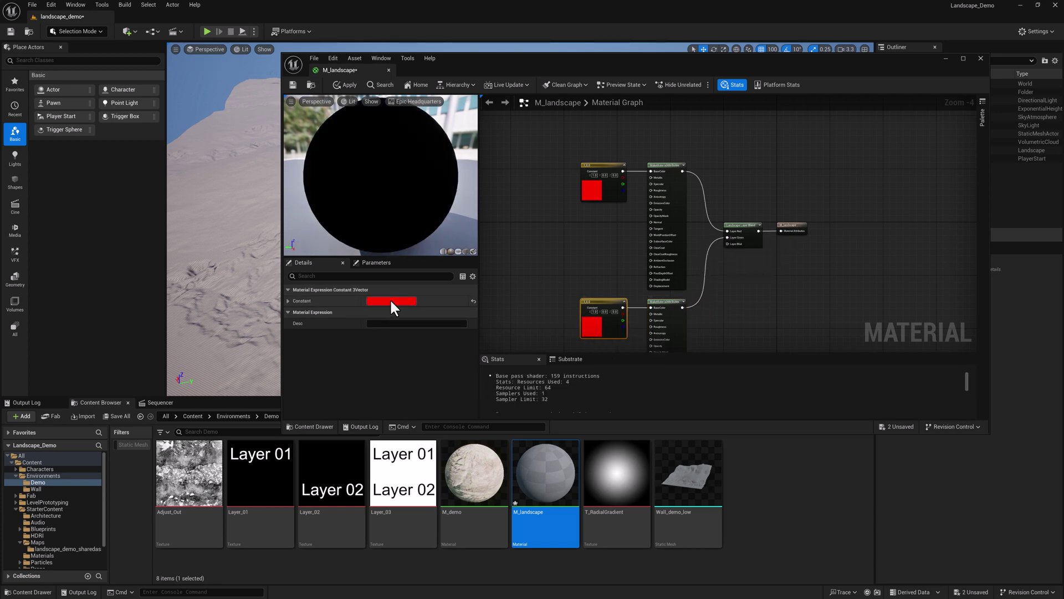
click(390, 300)
click(419, 407)
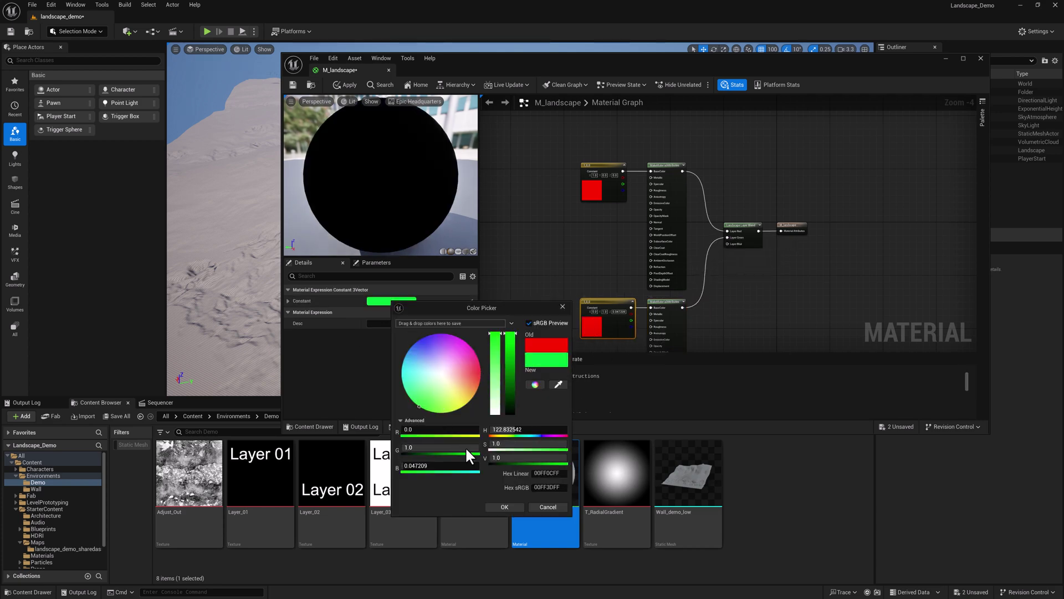
click(515, 507)
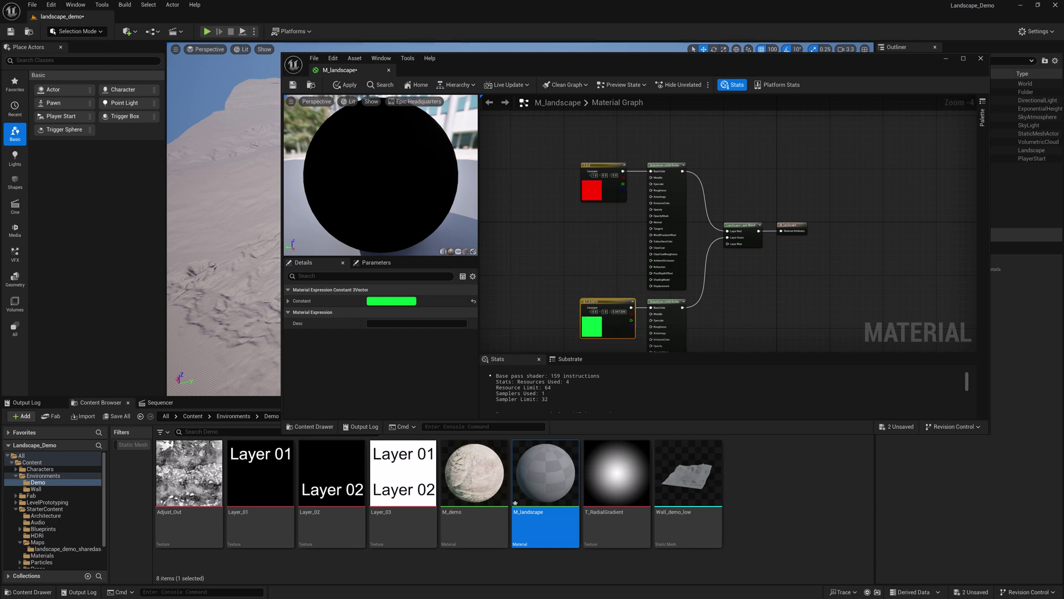
Add another constant and MakeMaterialAttributes pair into Layer Blue, with the constant set to blue
right_drag(728, 327, 741, 221)
key(ctrl+v)
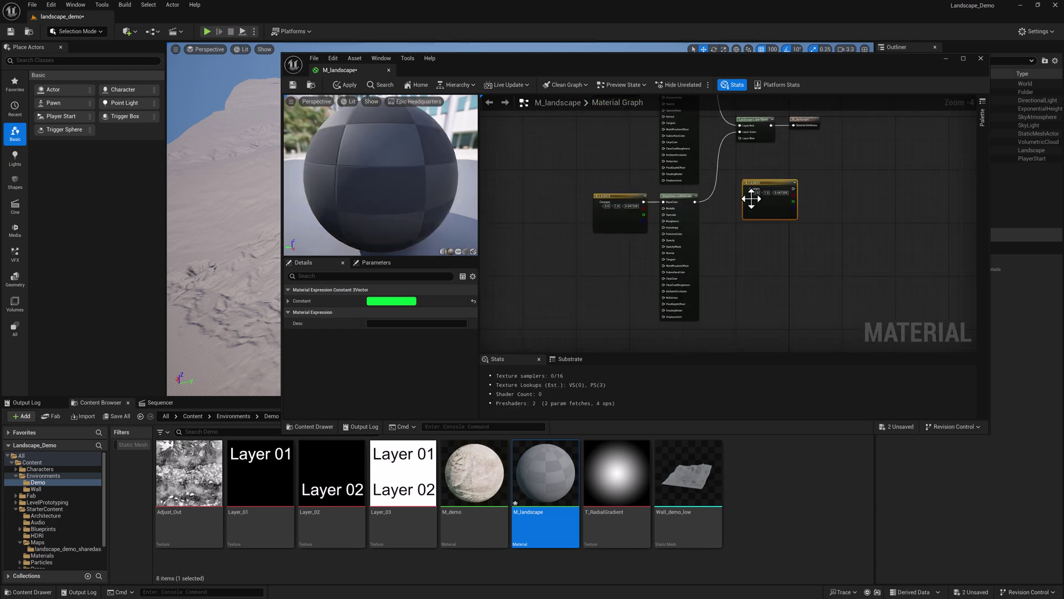
click(686, 190)
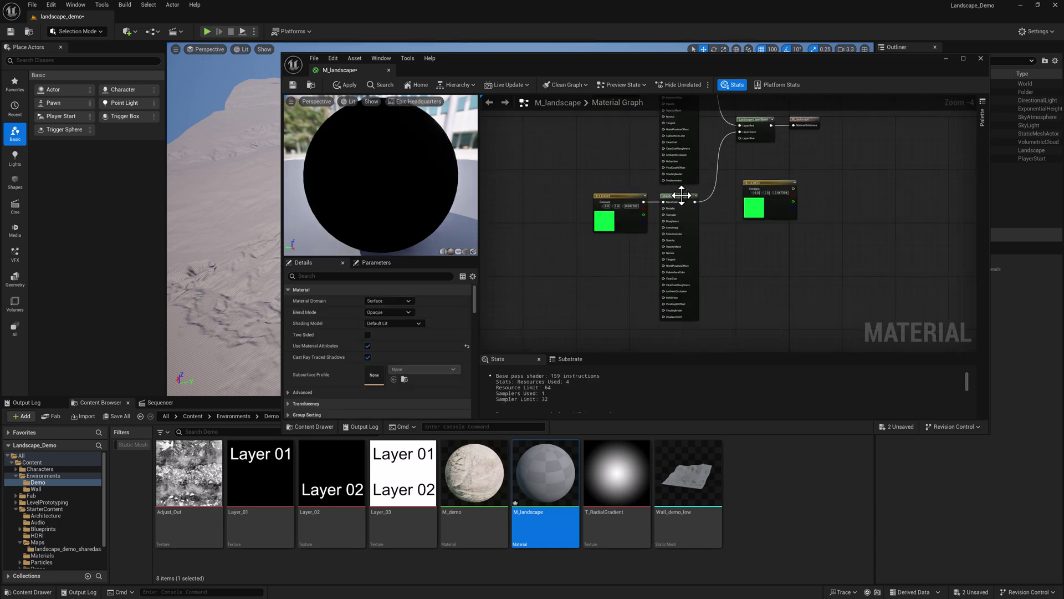
key(ctrl+c)
key(ctrl+v)
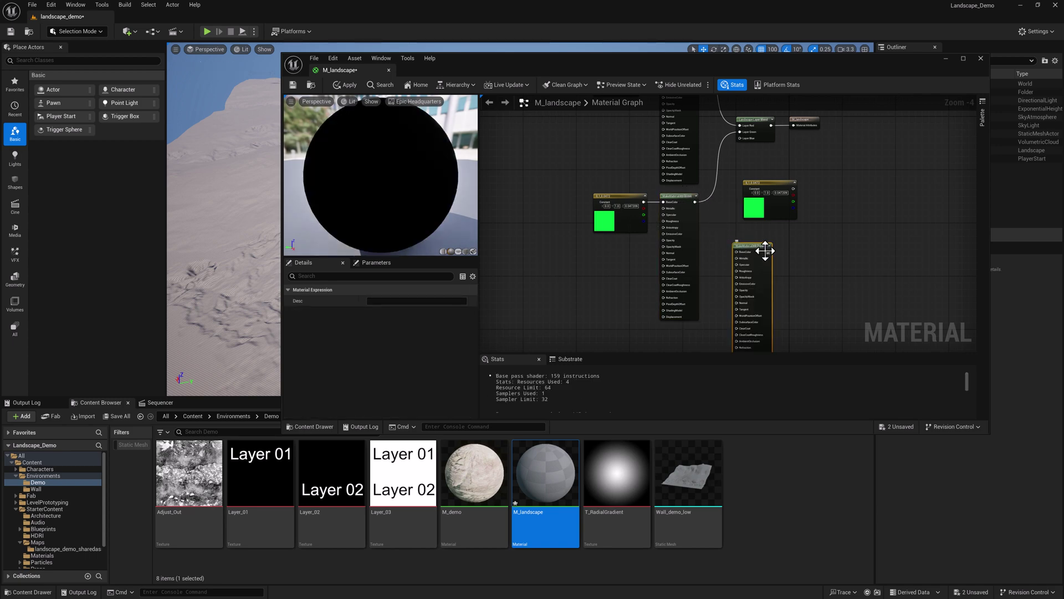
drag(768, 252, 739, 138)
drag(790, 186, 686, 332)
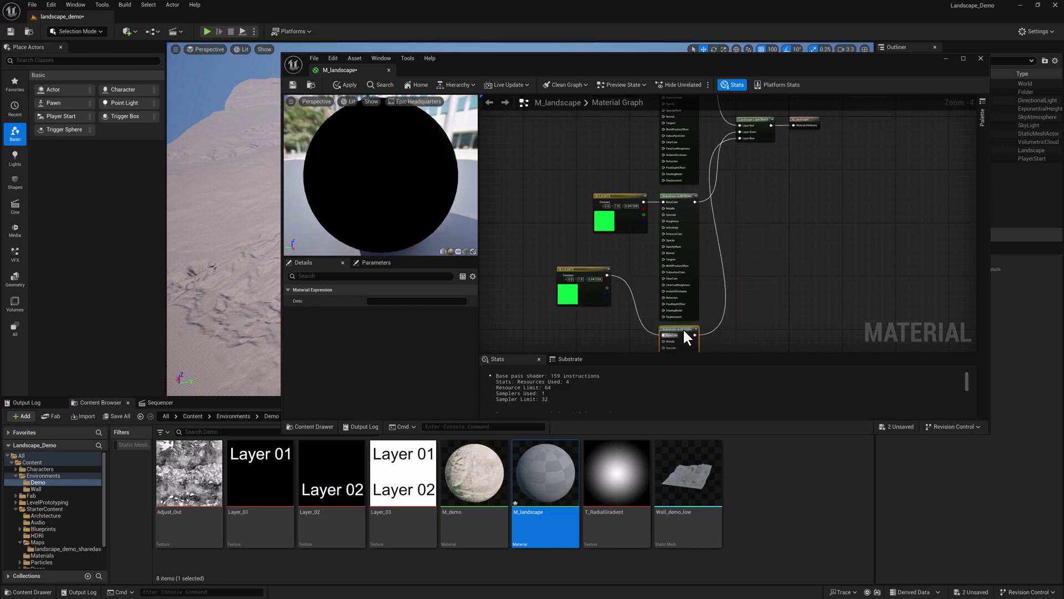
click(571, 292)
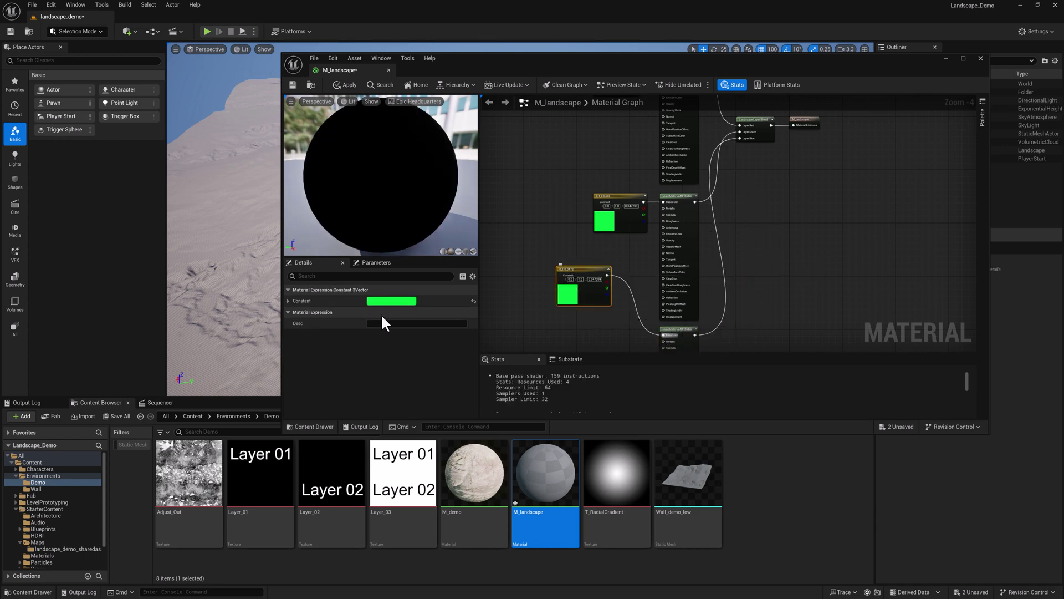
click(401, 300)
drag(465, 347, 411, 325)
click(516, 507)
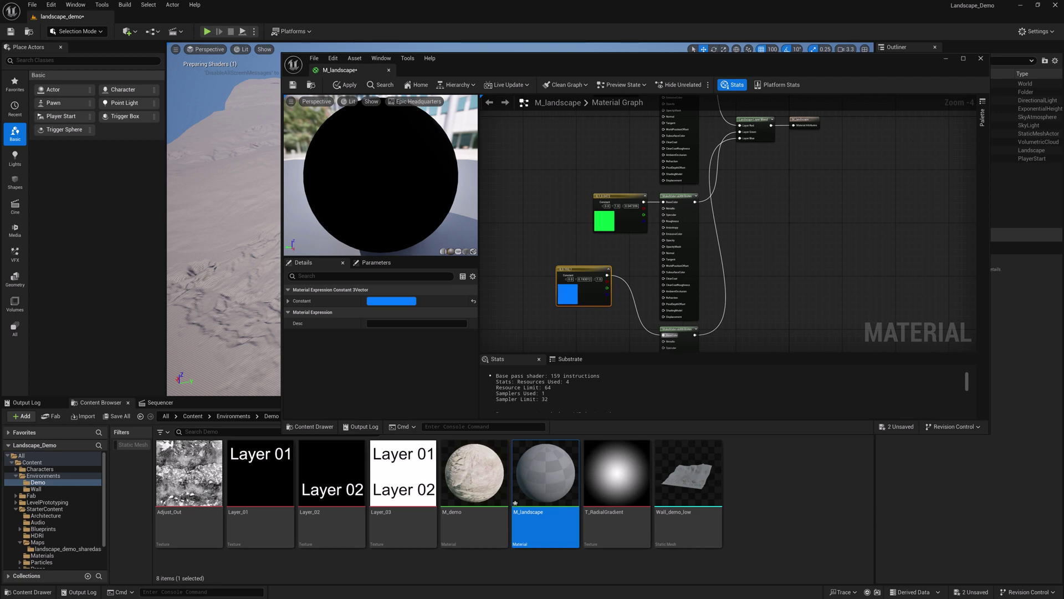
Move the Layer Blend and output nodes into a tidier layout and save M_landscape
scroll(727, 222, down, 5)
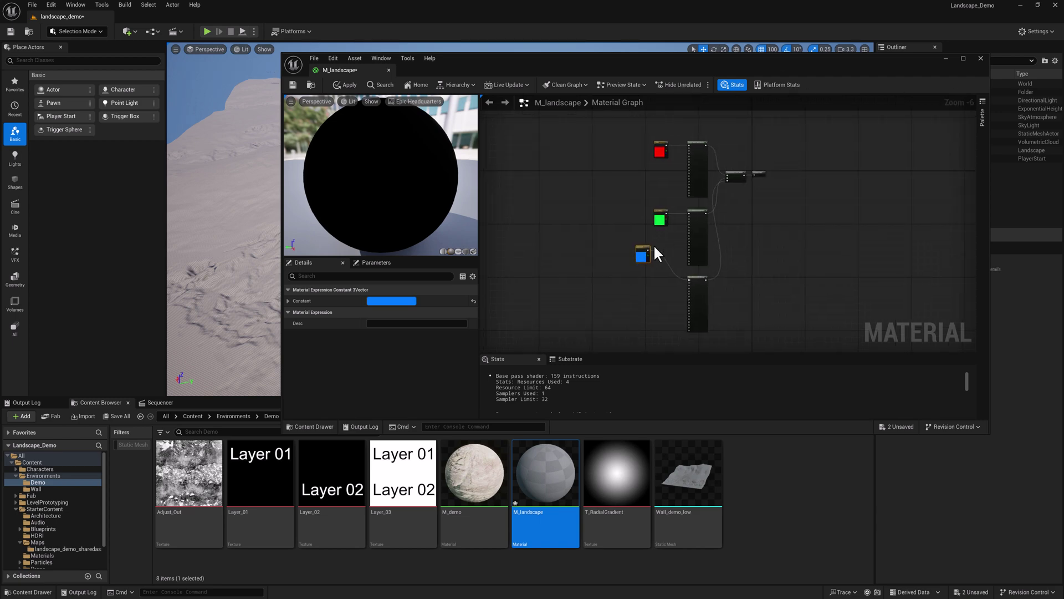
scroll(641, 248, up, 5)
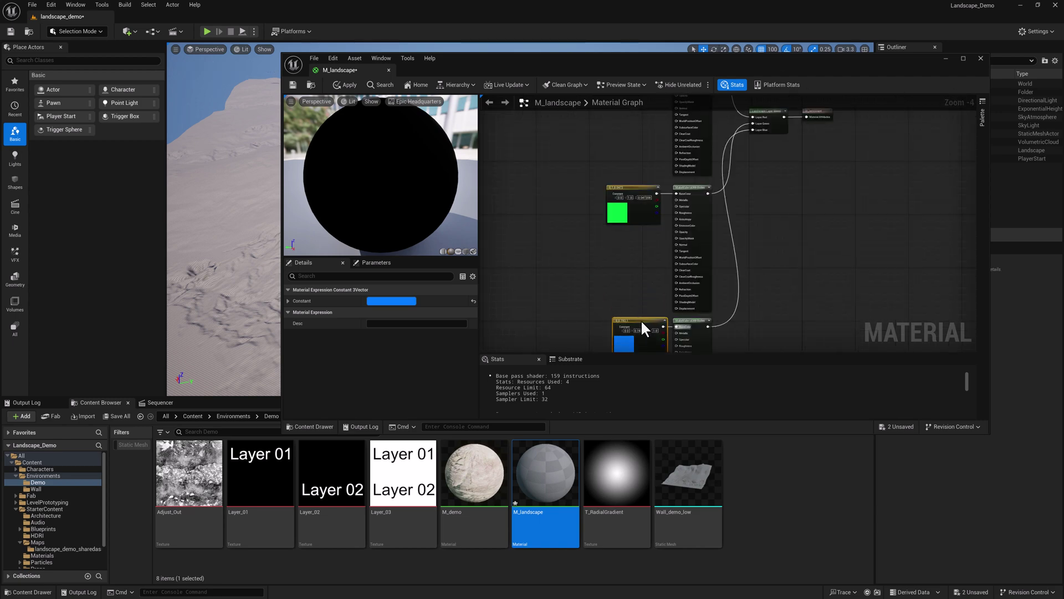
right_drag(624, 235, 616, 331)
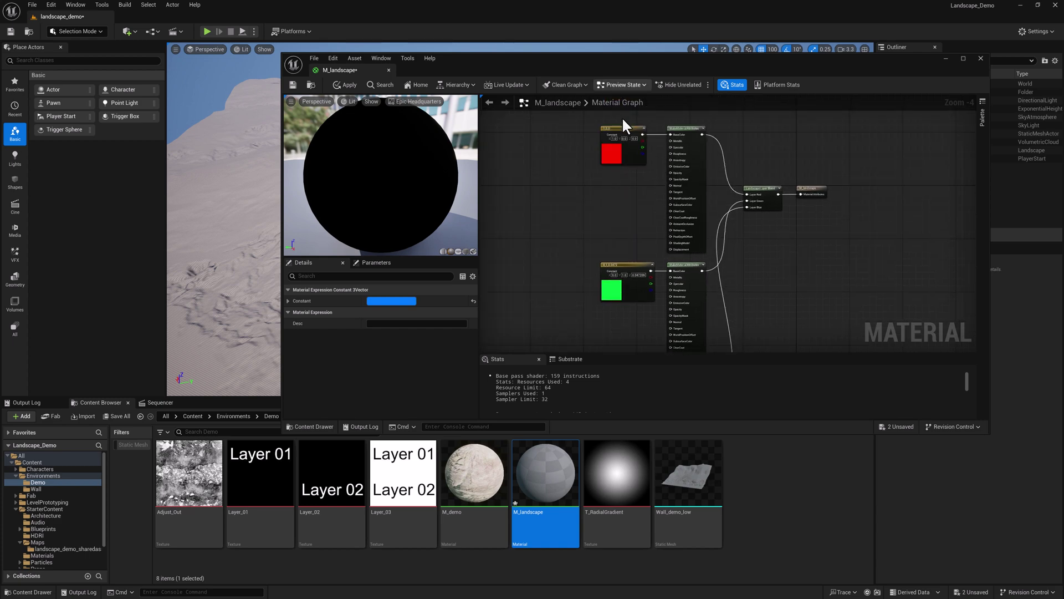
click(628, 131)
right_drag(627, 255, 648, 192)
drag(775, 121, 779, 216)
right_drag(778, 216, 771, 175)
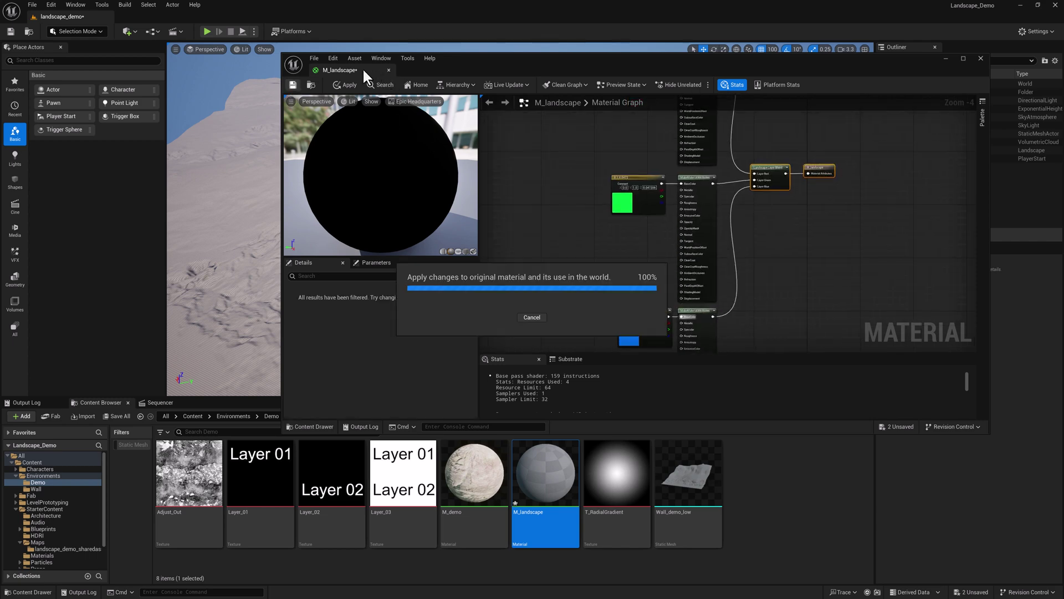
key(ctrl+s)
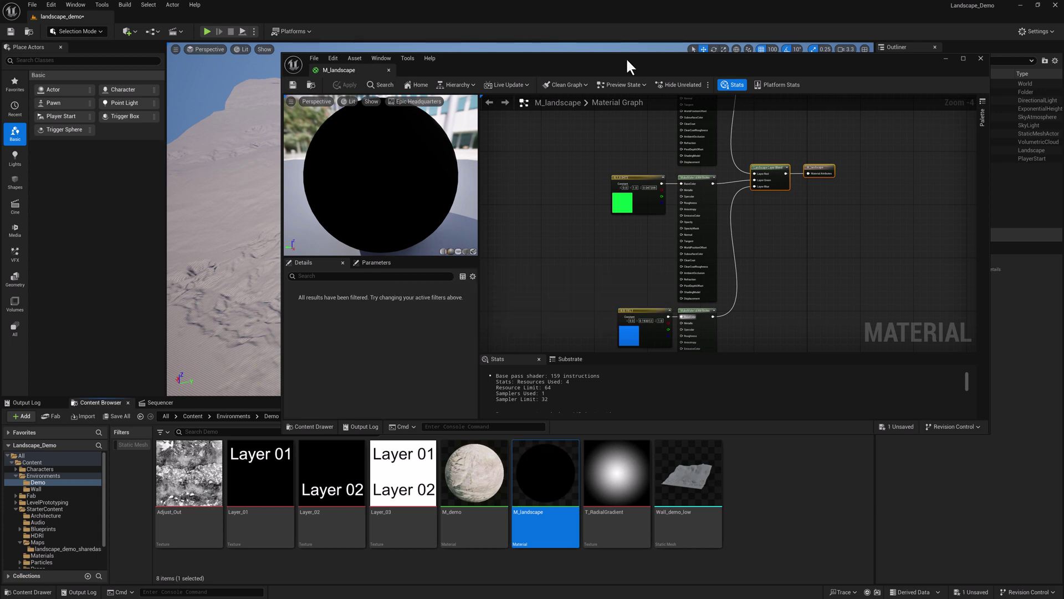
Close the material editor and create a Material Instance from M_landscape
click(980, 58)
right_click(548, 459)
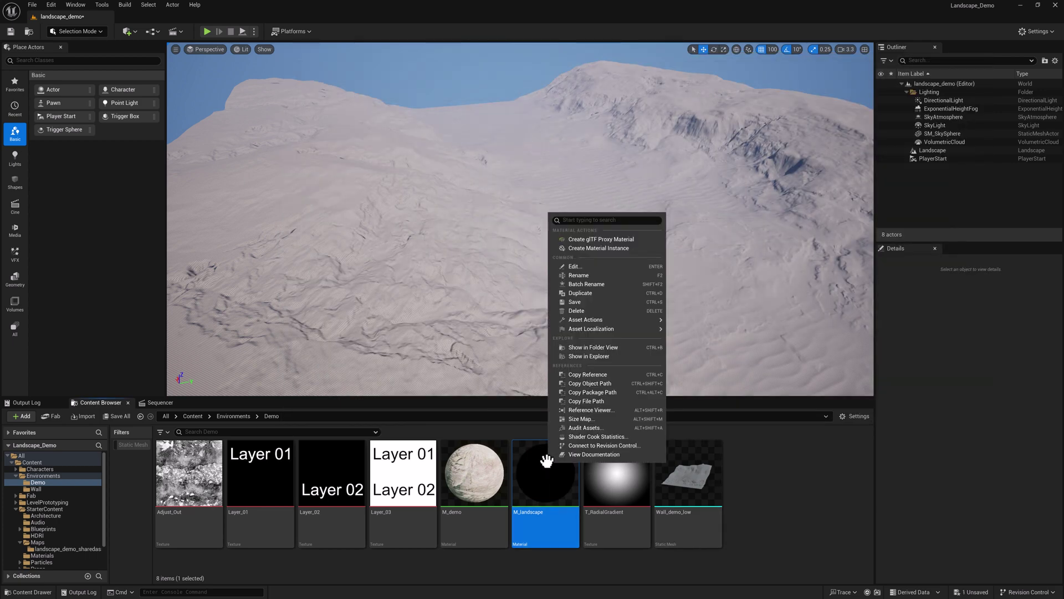
click(597, 248)
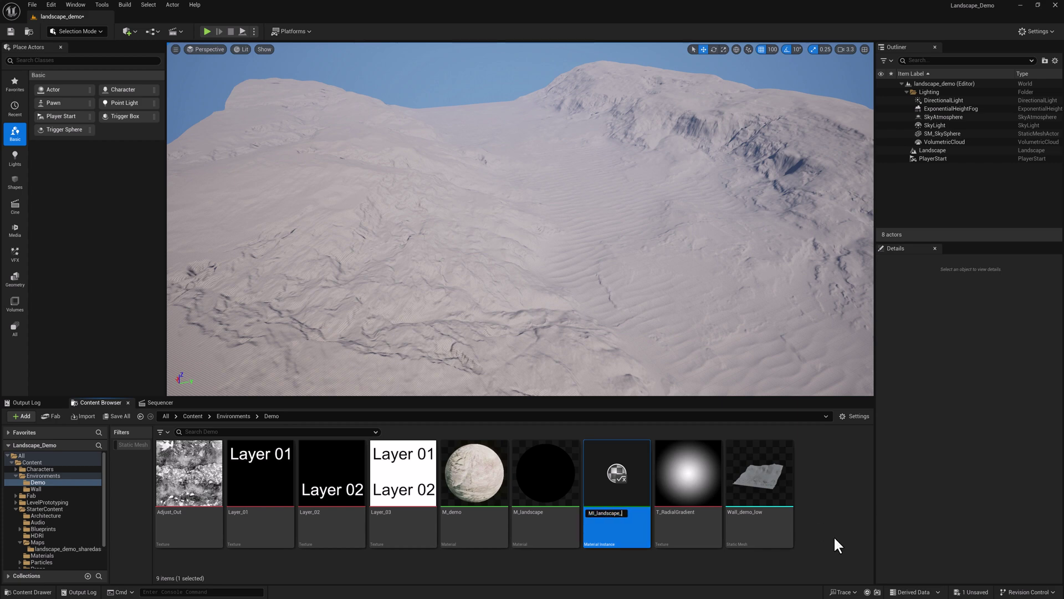
Finish naming the new material instance MI_landscape
key(BackSpace)
key(Return)
right_click(652, 506)
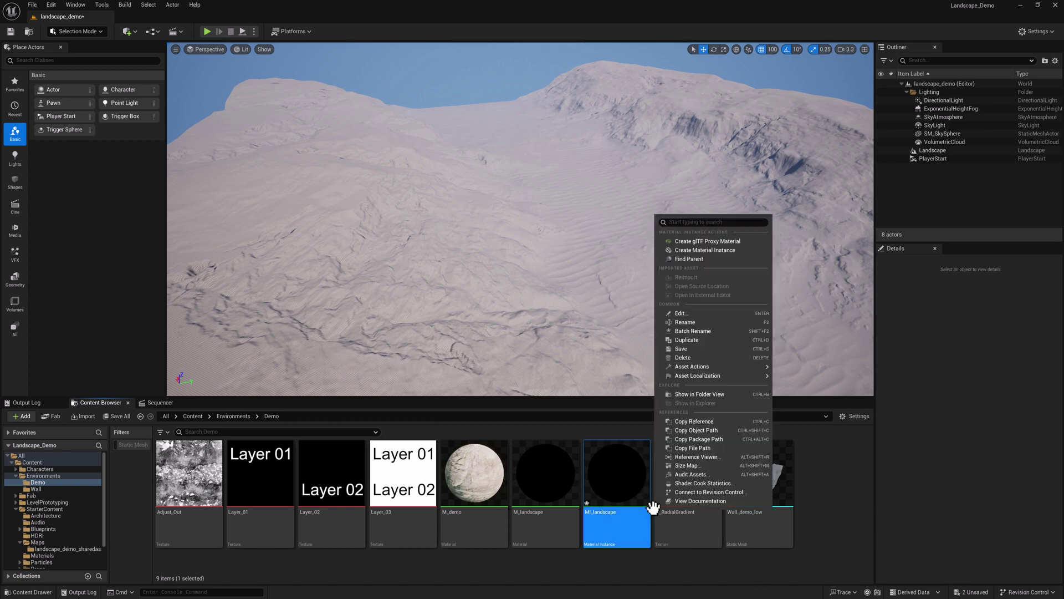
click(632, 488)
right_click(625, 482)
click(666, 321)
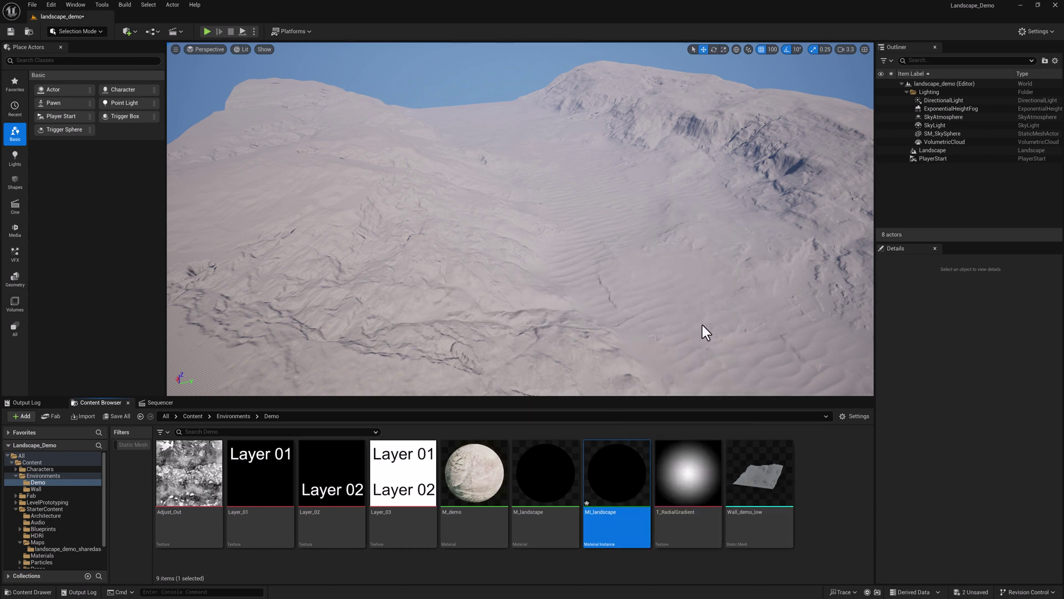
Set the Landscape's Landscape Material to MI_landscape
click(606, 237)
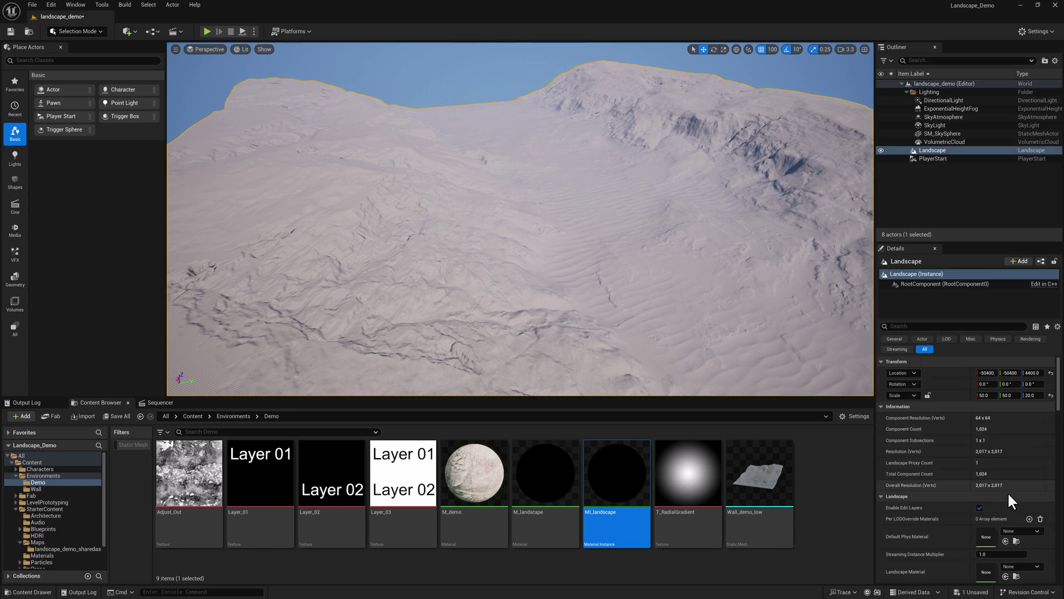
scroll(976, 513, down, 2)
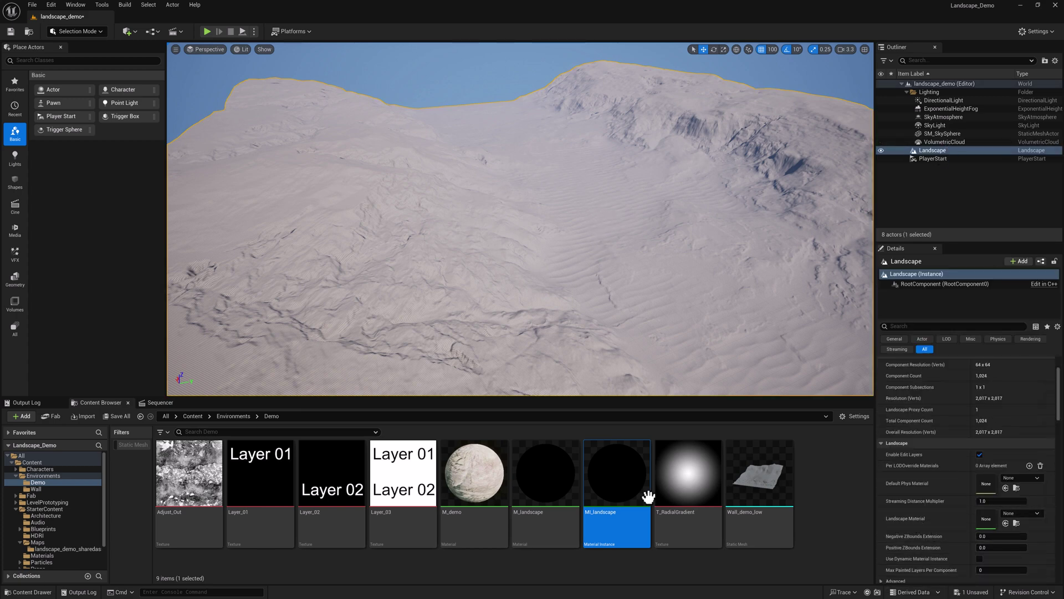
drag(647, 497, 994, 522)
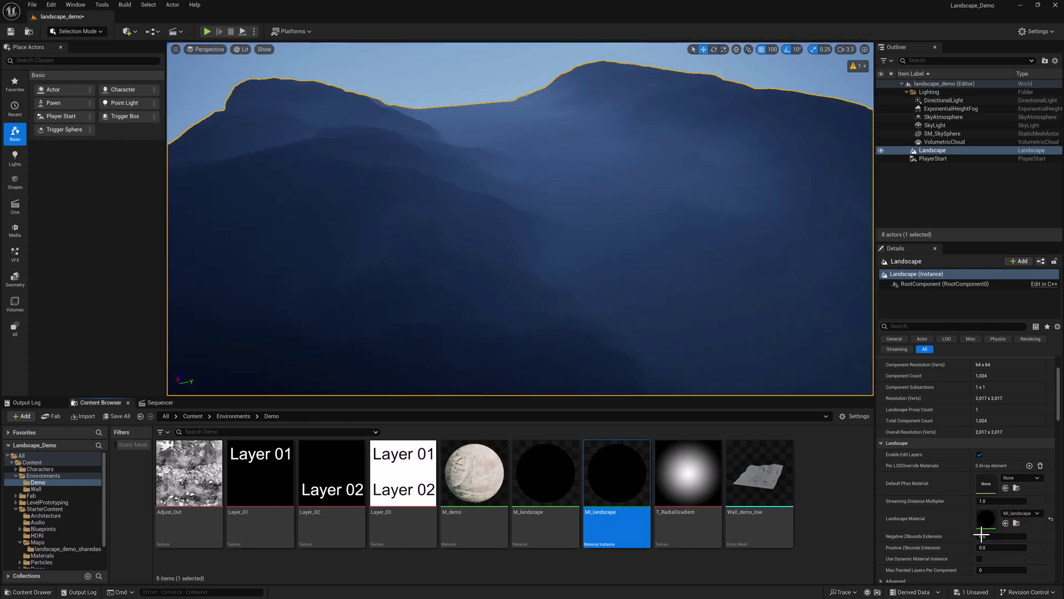
Switch the editor to Landscape mode to reach the Blue, Green and Red paint layers
click(81, 29)
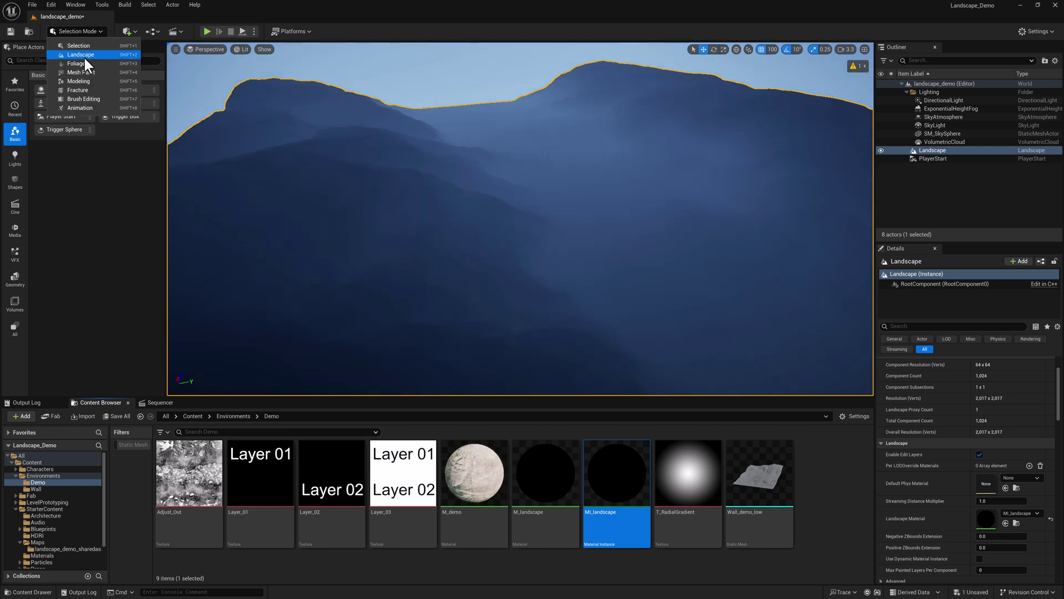
click(82, 52)
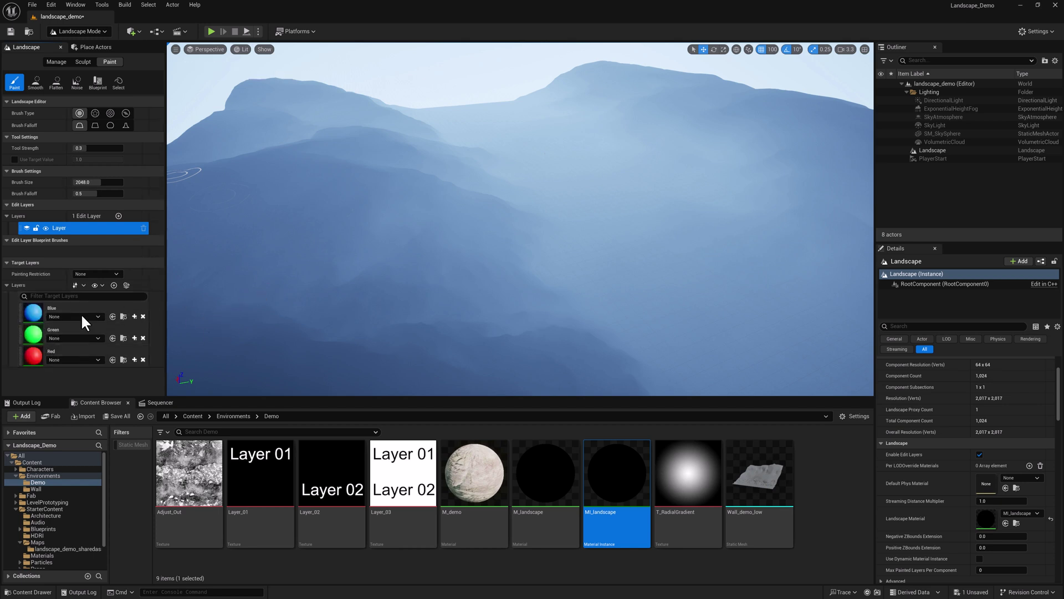
Create and save Blue_LayerInfo, Green_LayerInfo and Red_LayerInfo assets for the three target layers
click(134, 316)
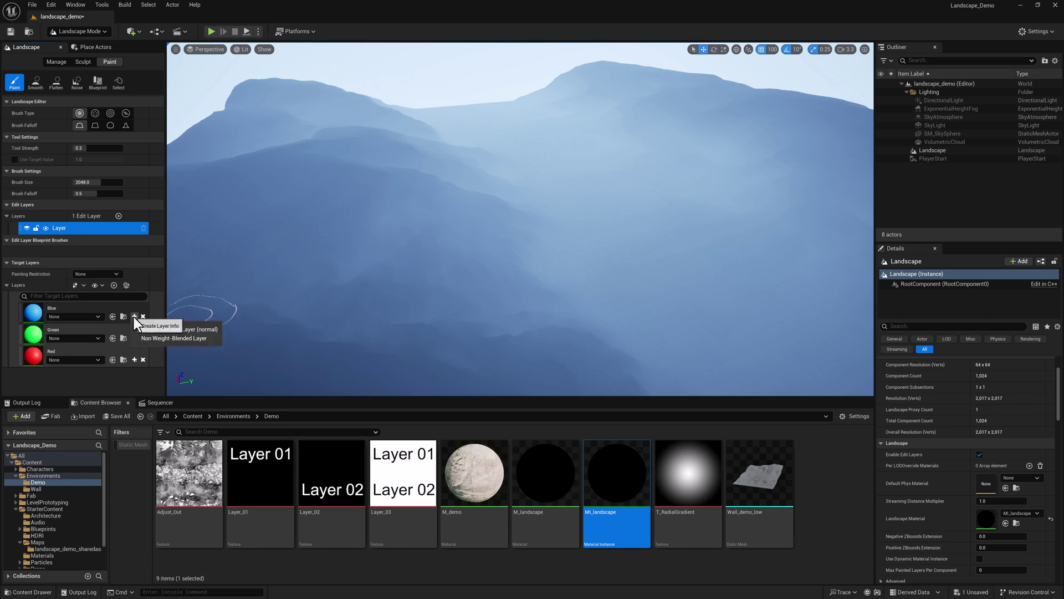
click(160, 328)
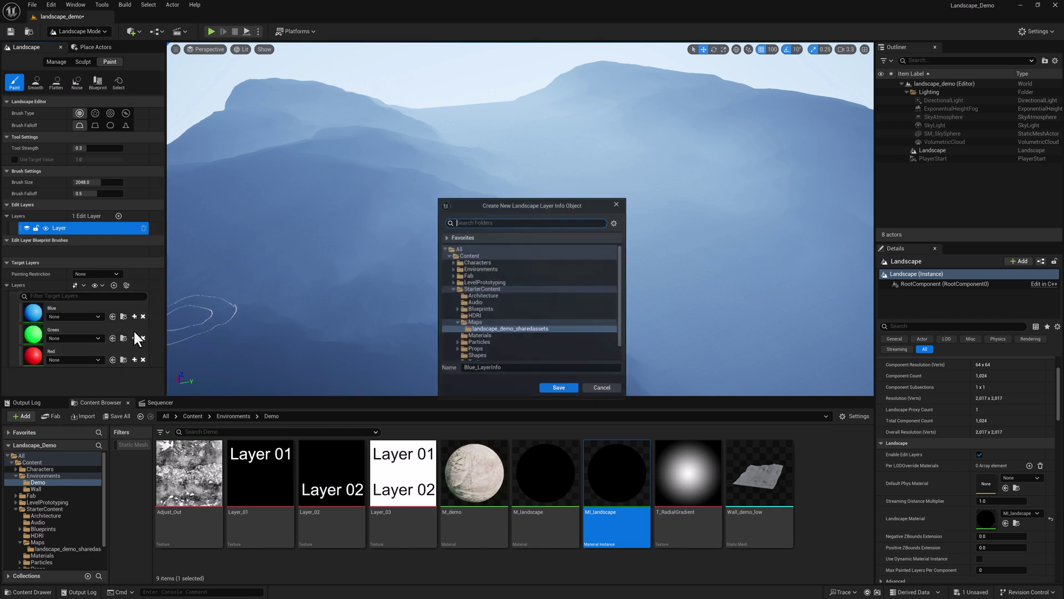
click(572, 386)
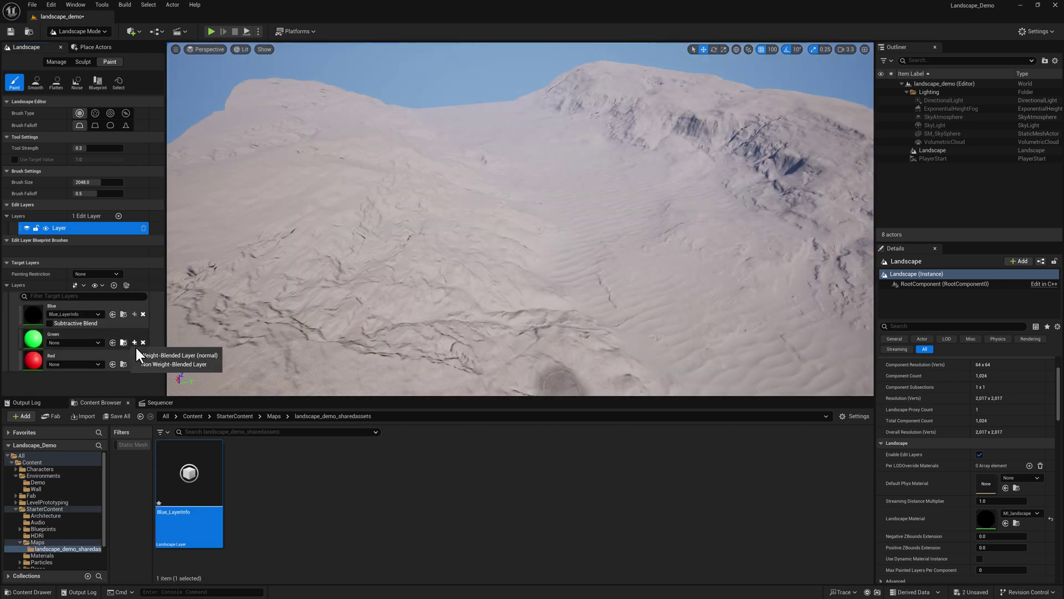
click(134, 343)
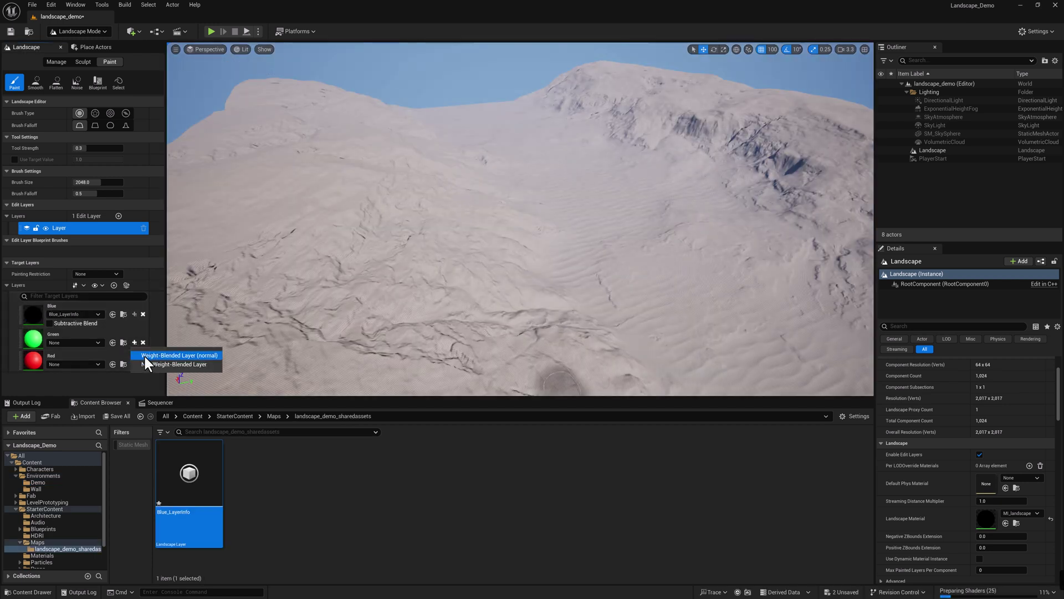
click(145, 355)
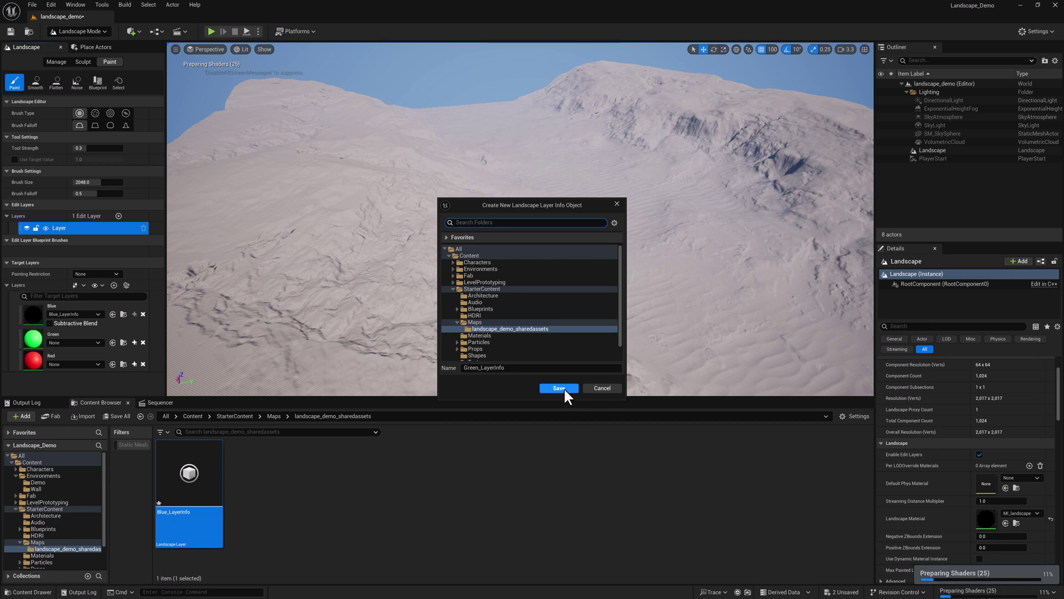
click(561, 388)
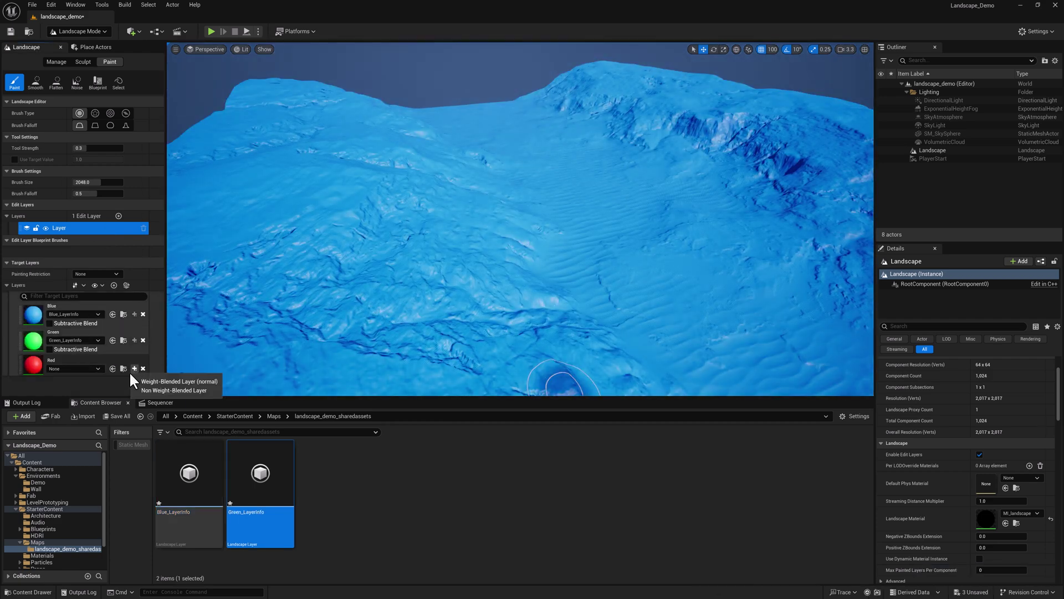
click(134, 368)
click(154, 388)
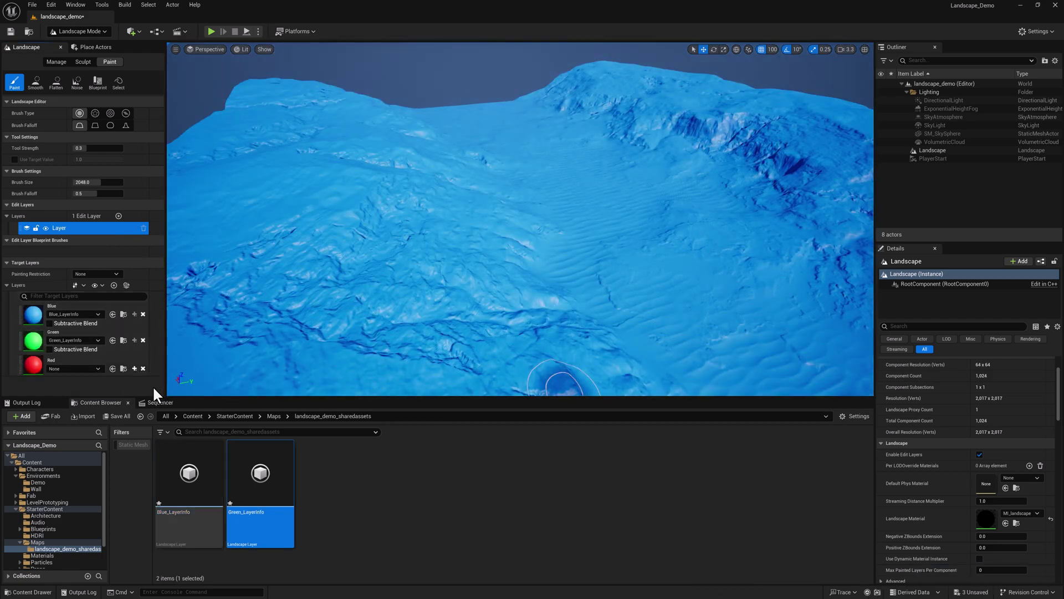
click(571, 390)
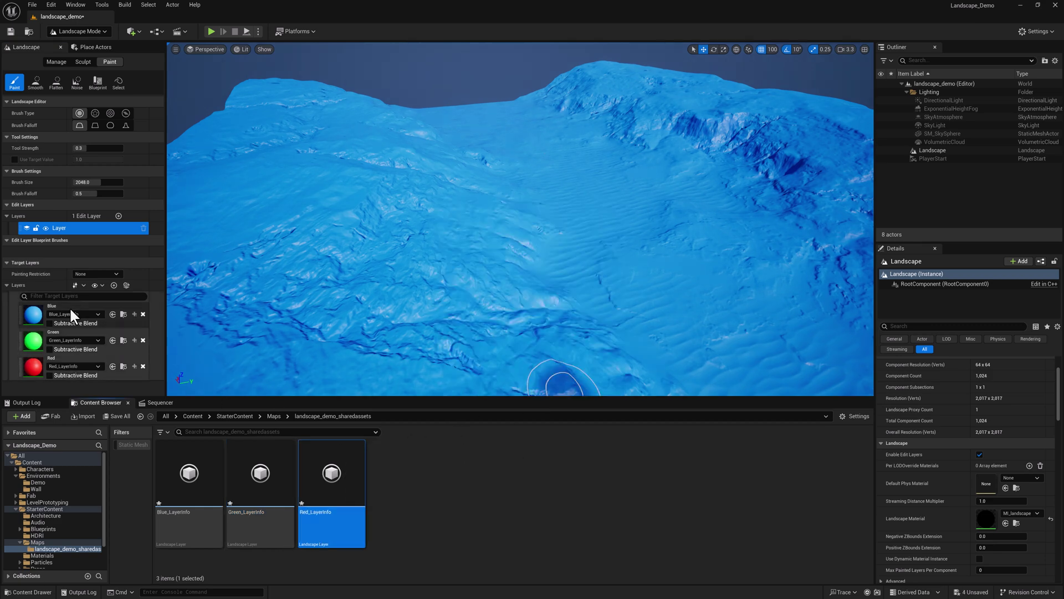
right_drag(360, 207, 565, 264)
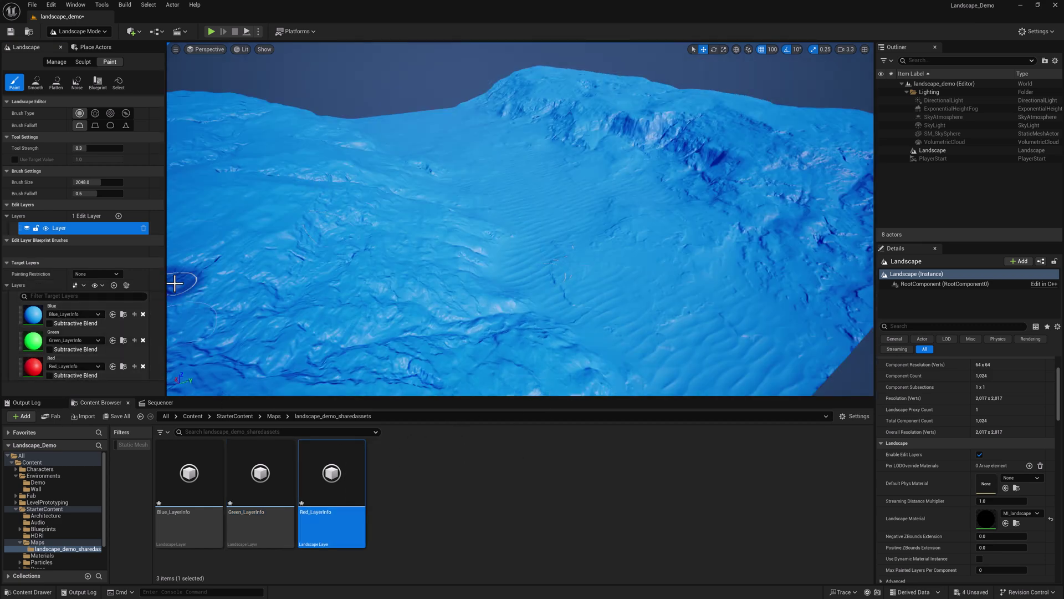
In the landscape Import tab, include the Blue, Green and Red layers
click(57, 62)
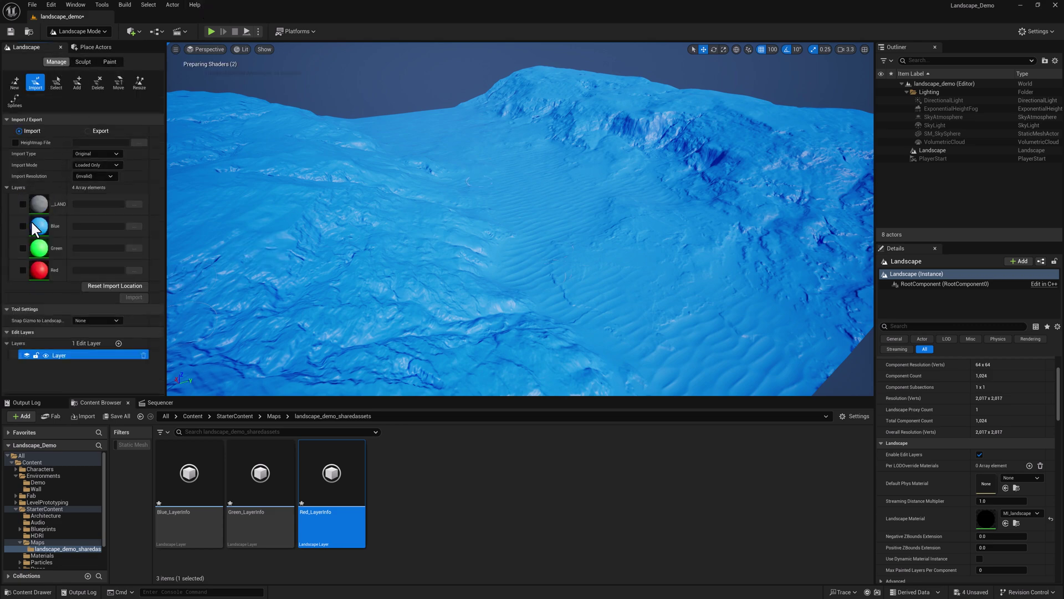
click(22, 226)
click(22, 247)
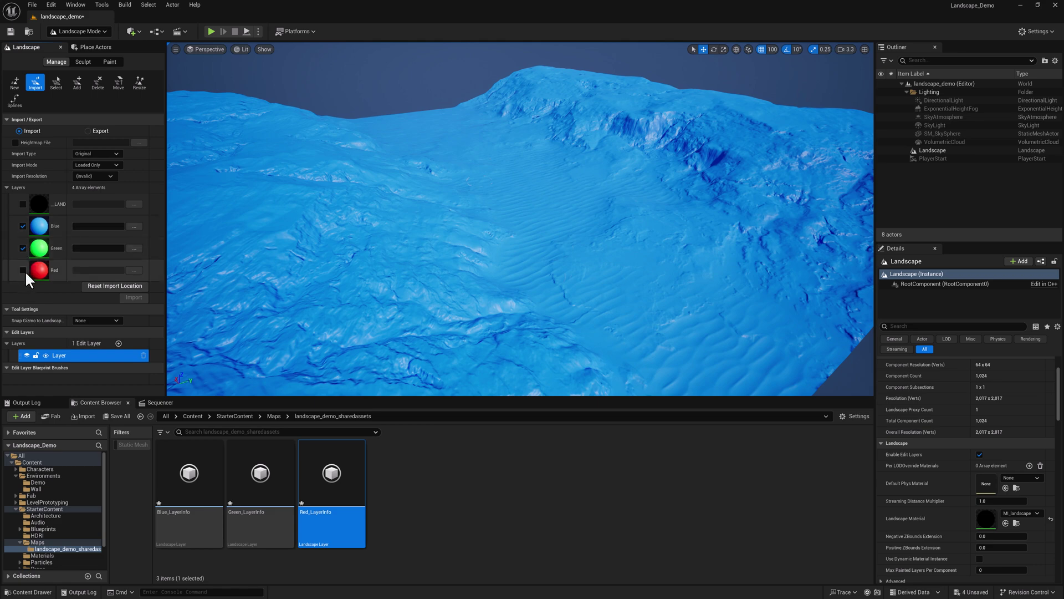
click(22, 270)
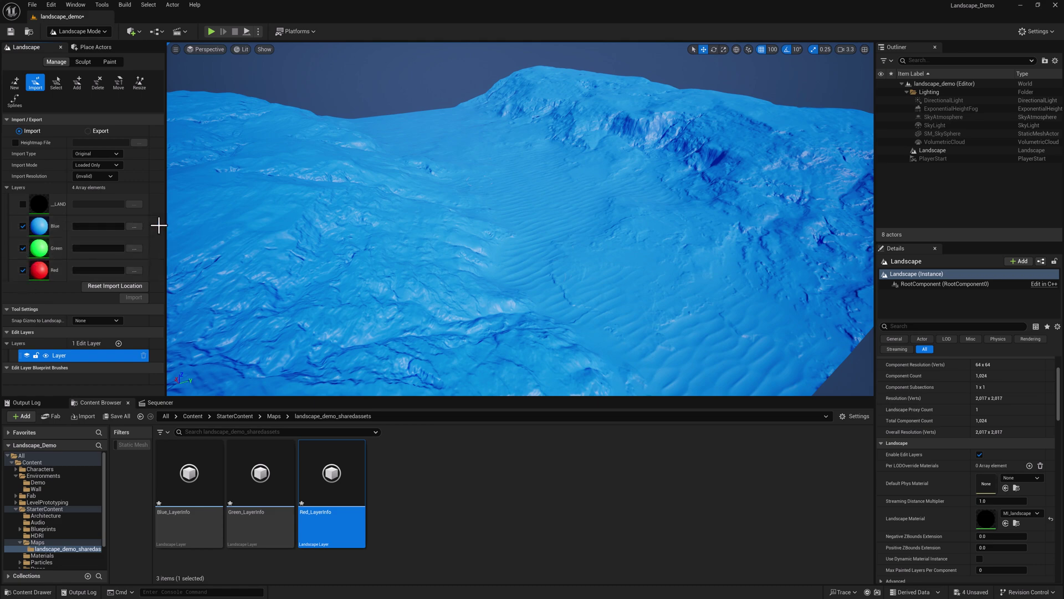
Assign Layer_01.png to Blue, Layer_02.png to Green and Layer_03.png to Red, then import
click(135, 226)
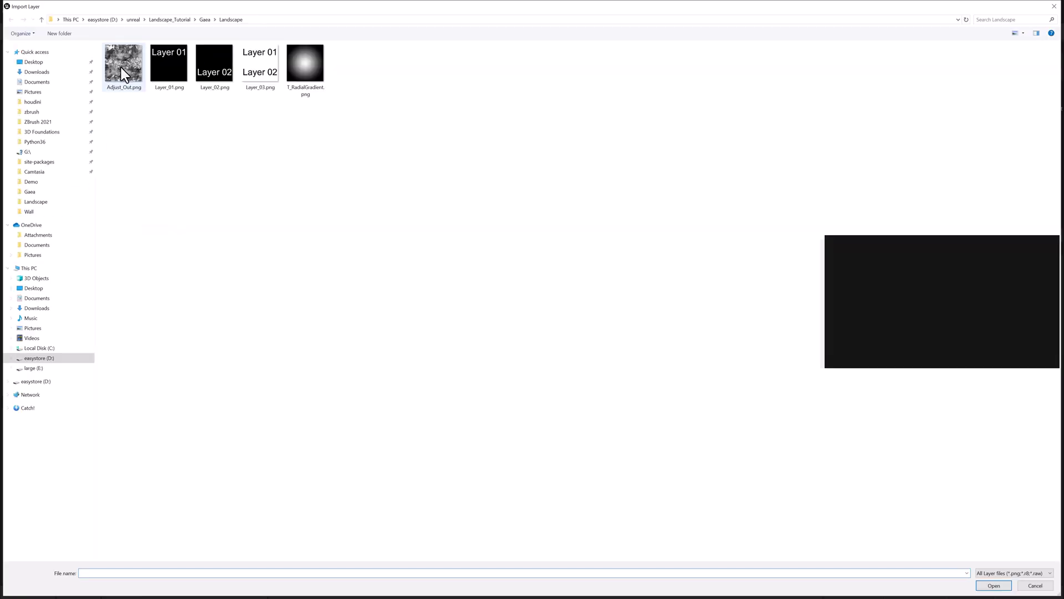
double_click(172, 60)
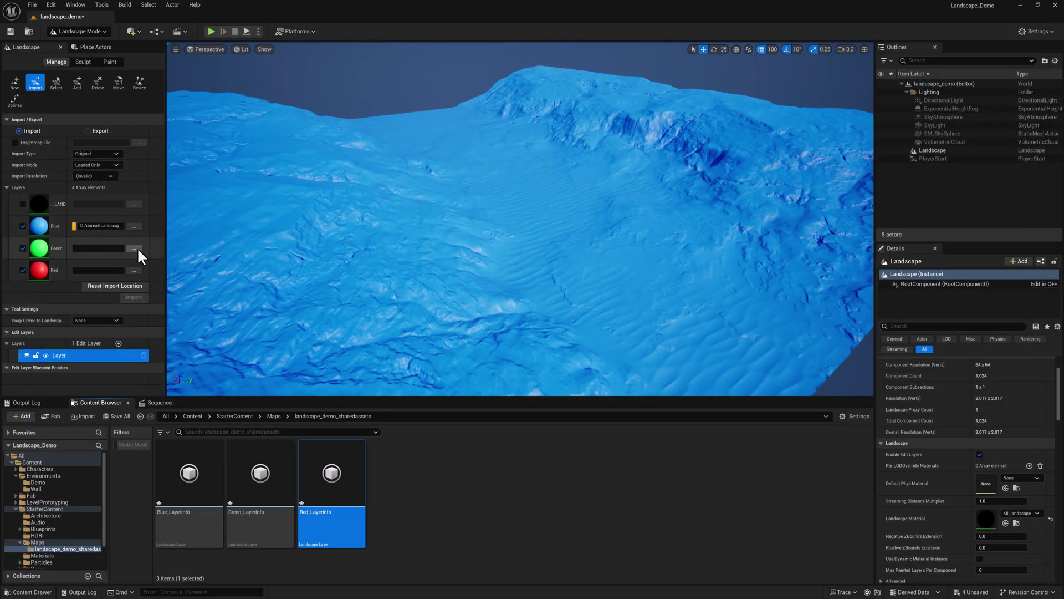
click(134, 248)
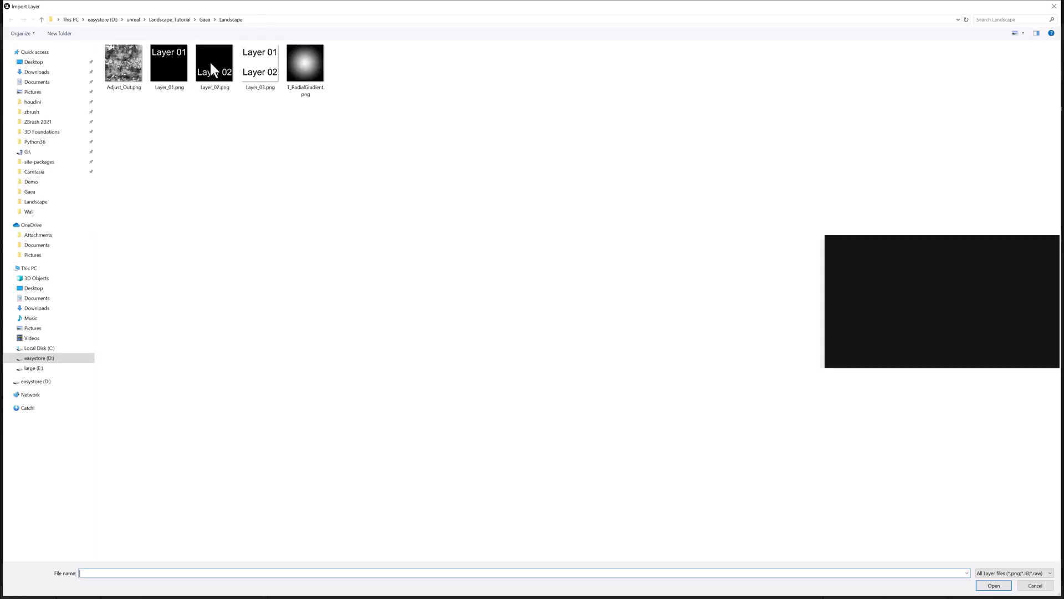
double_click(241, 59)
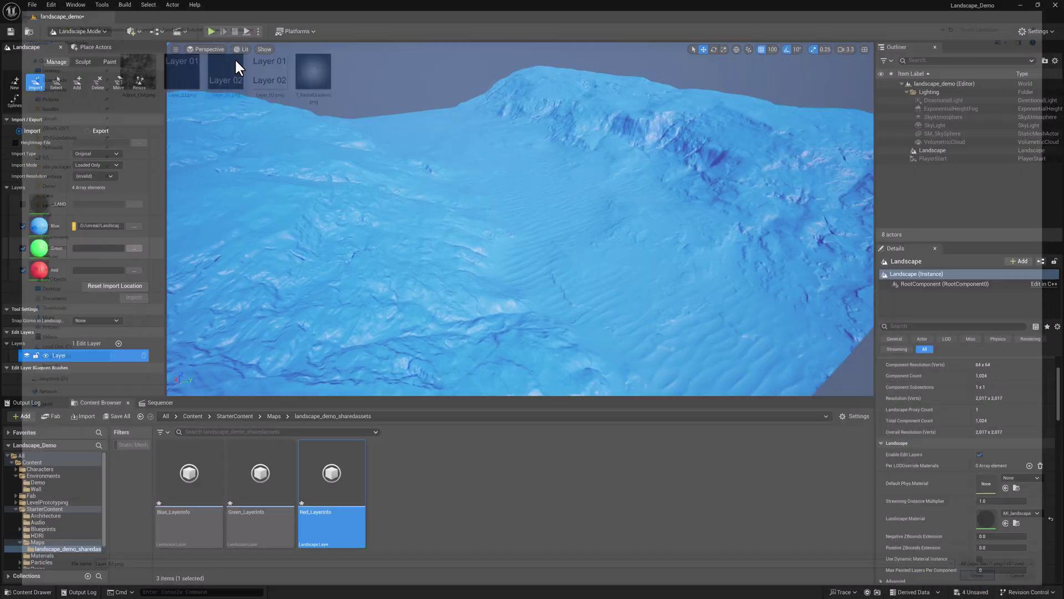
click(133, 270)
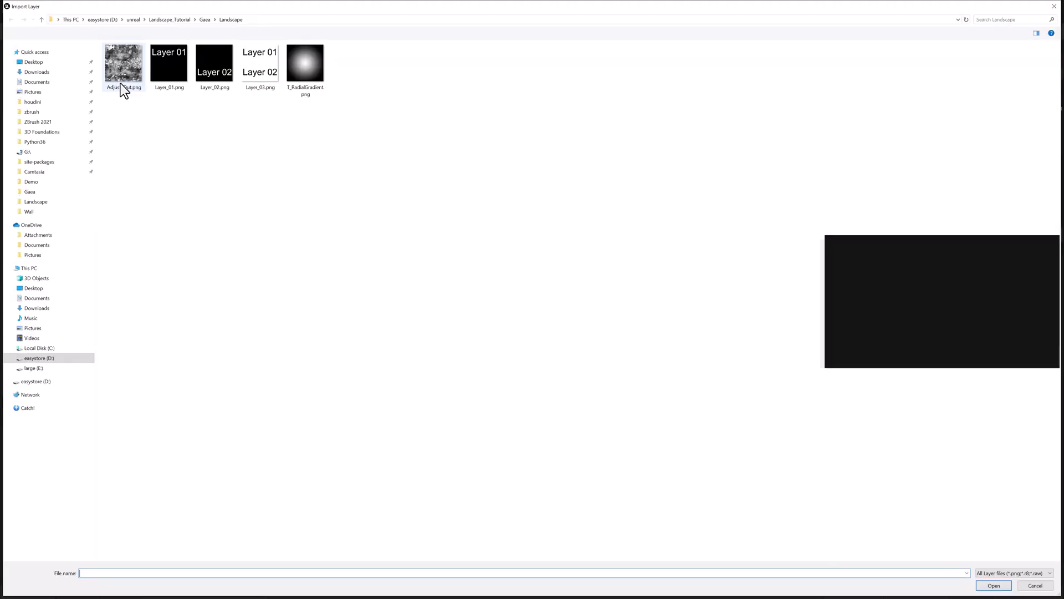
click(992, 585)
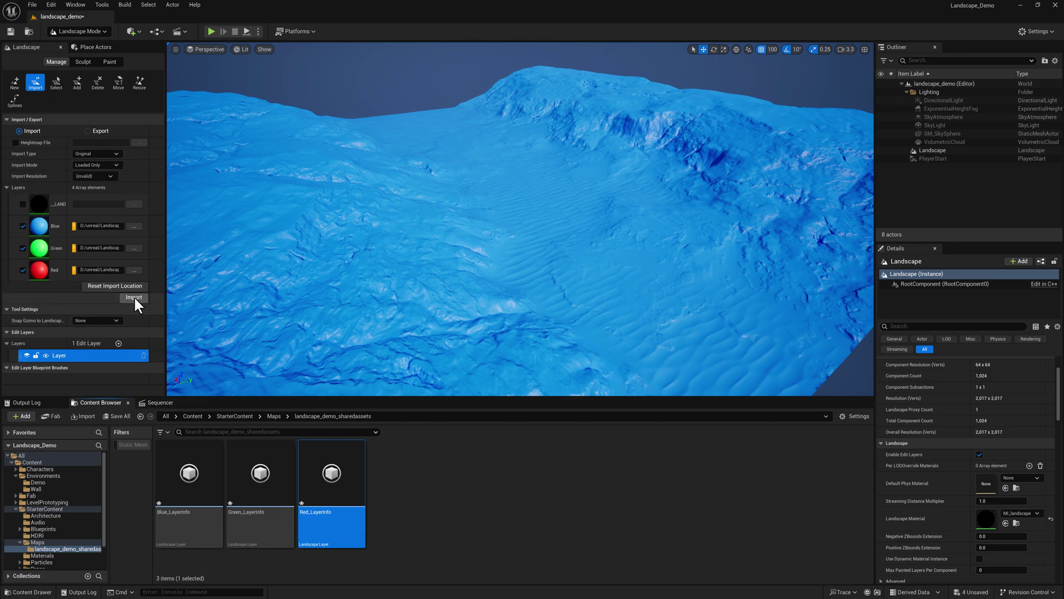
click(134, 296)
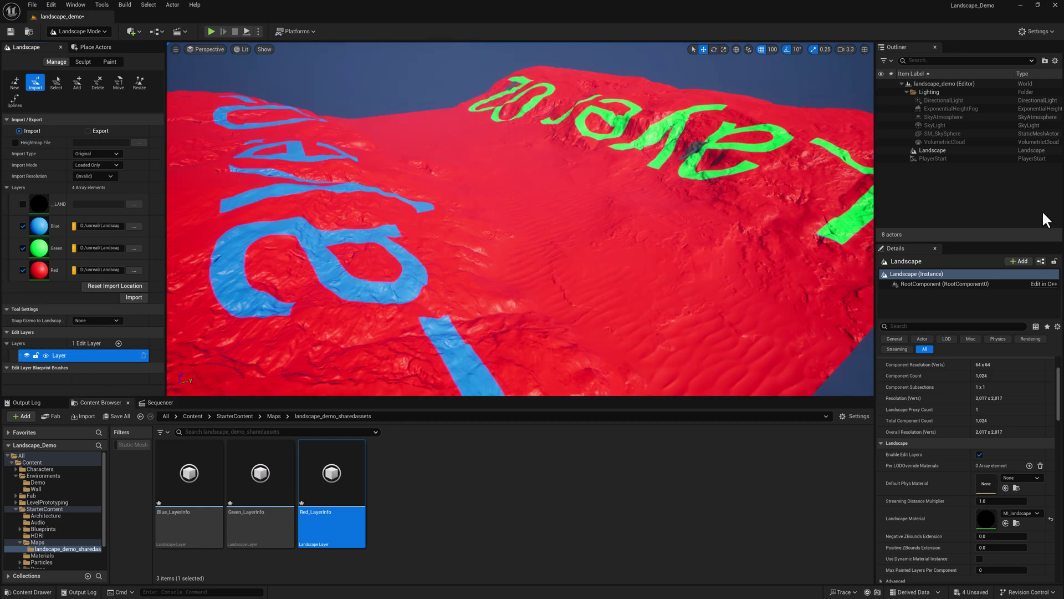
Save the Blue, Green and Red LayerInfo assets together and frame the landscape
click(184, 481)
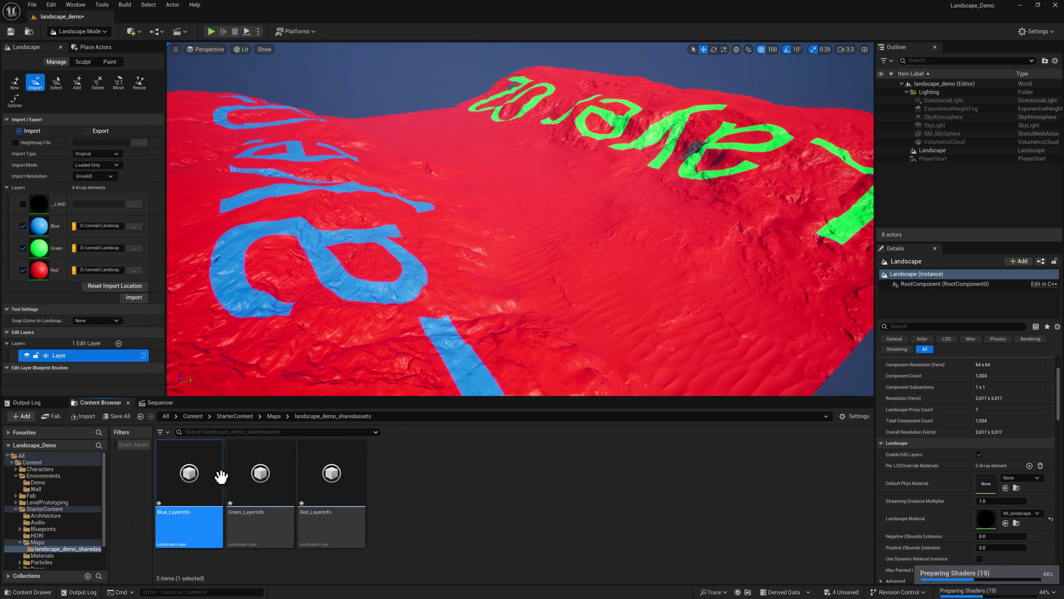
shift+click(321, 475)
right_click(320, 476)
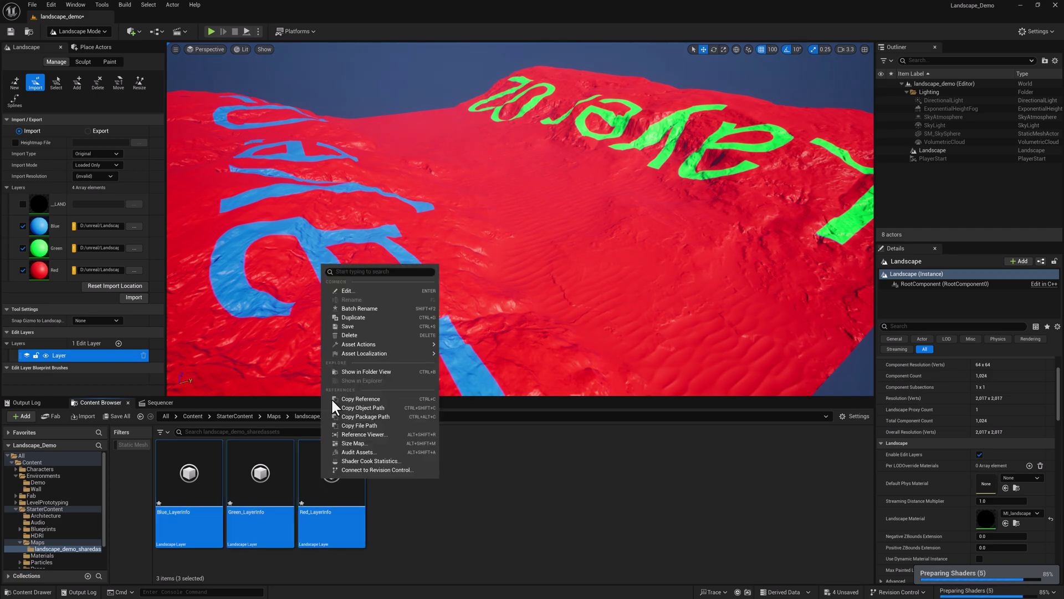
click(354, 324)
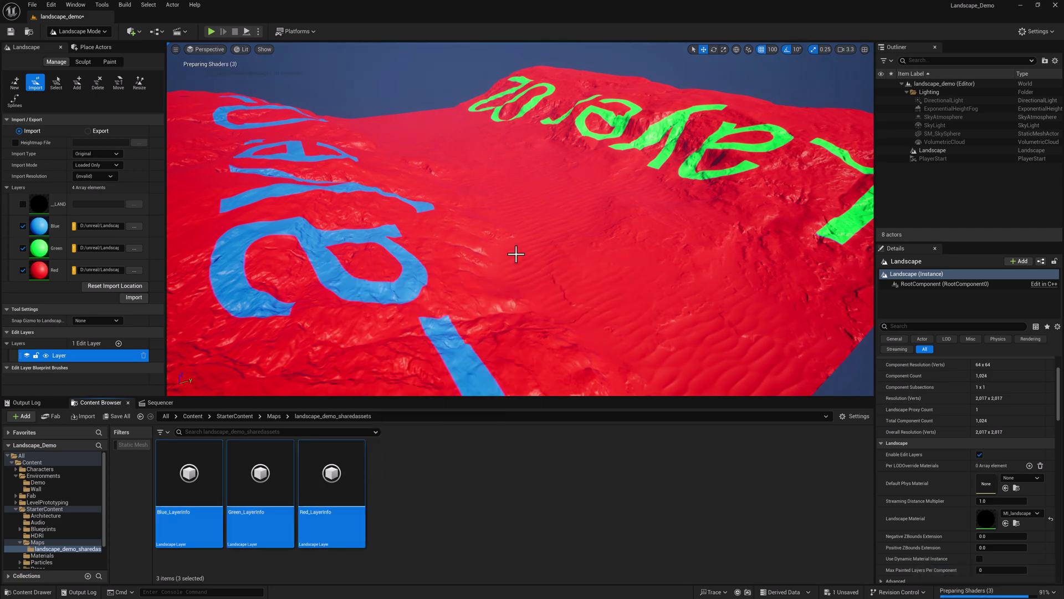
key(f)
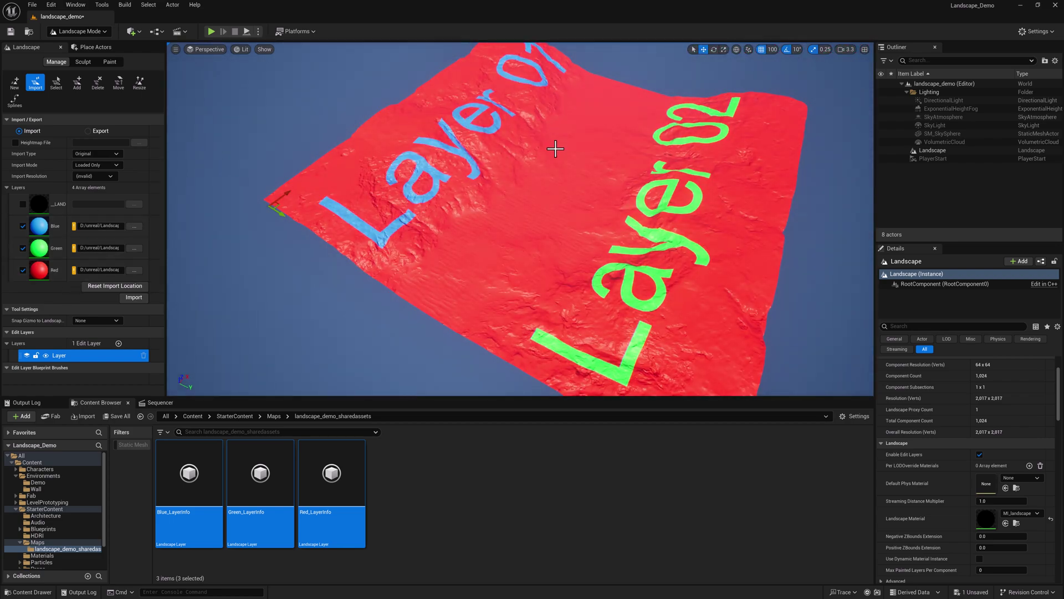
Paint a blue patch on the red ground with the Blue target layer, beside the lettering
right_drag(596, 184, 102, 57)
click(111, 62)
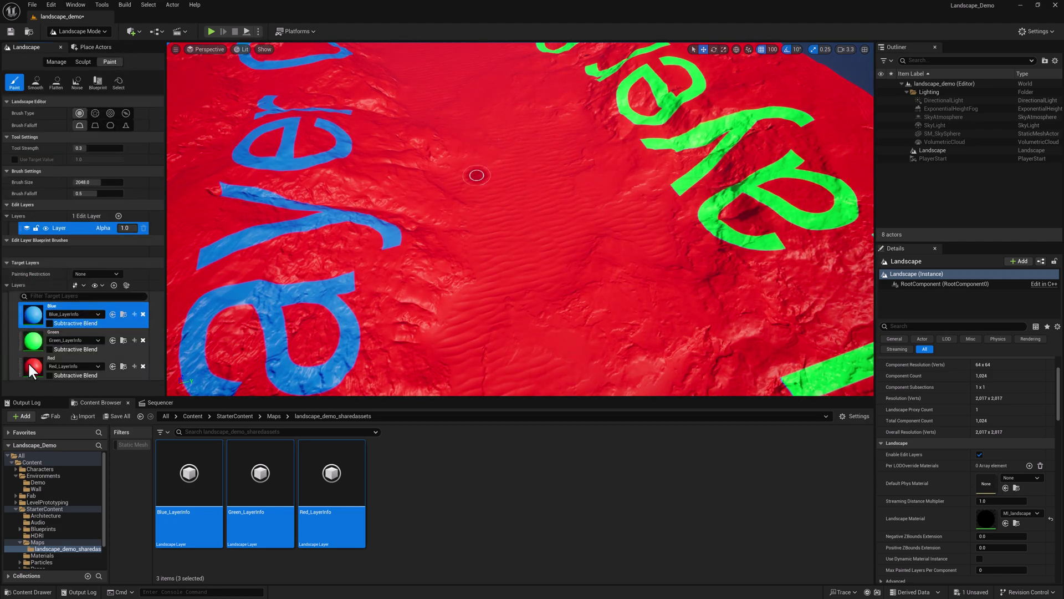
scroll(480, 267, up, 10)
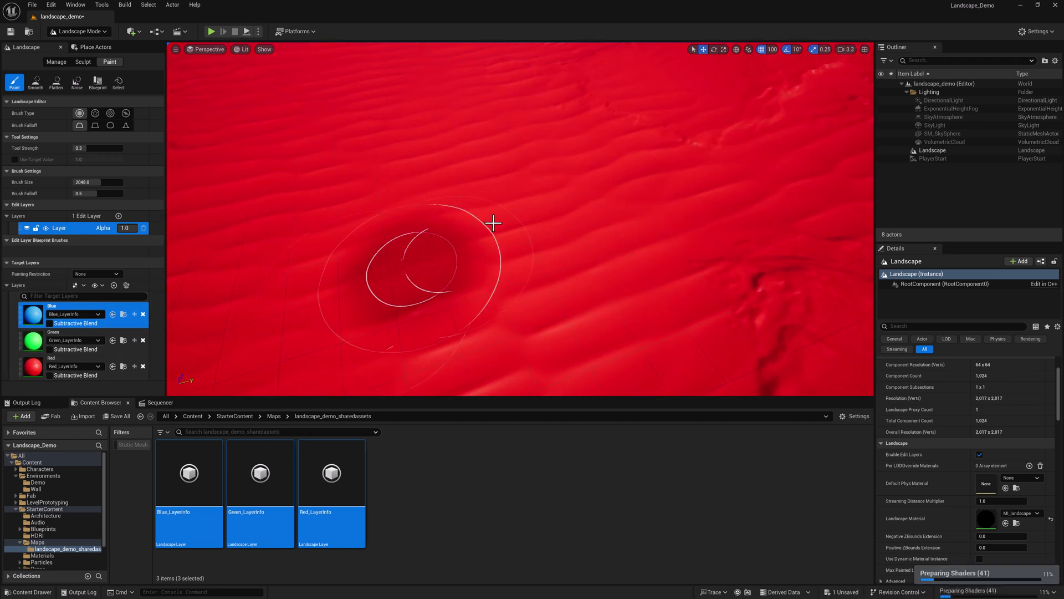
mouse_move(494, 223)
mouse_down()
mouse_move(540, 219)
mouse_move(567, 245)
mouse_move(536, 208)
mouse_up()
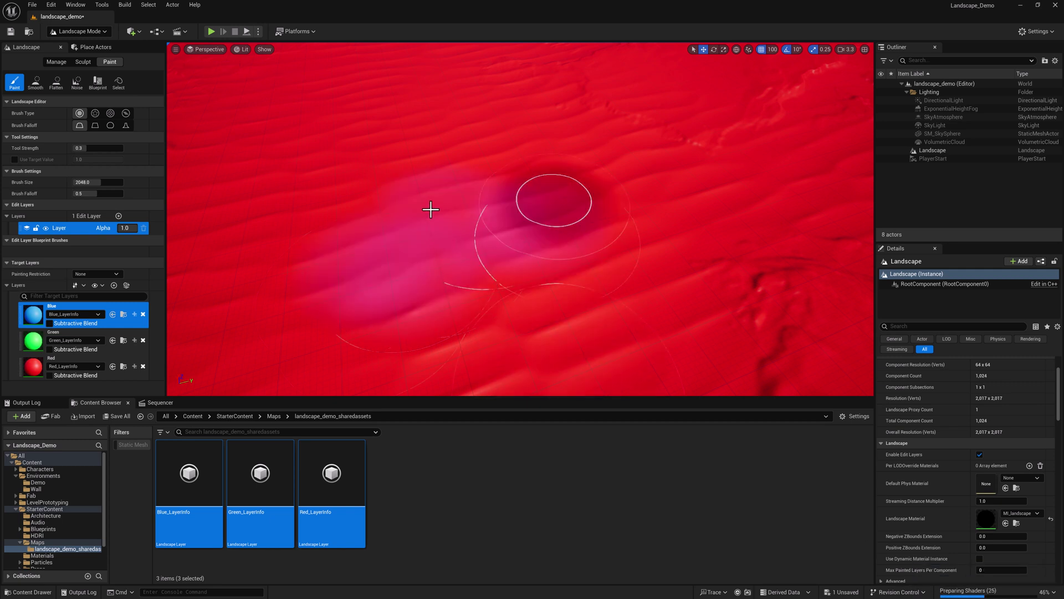
mouse_move(466, 237)
mouse_down()
mouse_move(381, 266)
mouse_move(464, 228)
mouse_move(558, 235)
mouse_move(431, 231)
mouse_move(352, 273)
mouse_move(501, 231)
mouse_move(570, 240)
mouse_move(483, 228)
mouse_move(351, 264)
mouse_move(487, 264)
mouse_up()
mouse_move(487, 264)
right_down()
mouse_move(454, 244)
mouse_move(451, 166)
right_up()
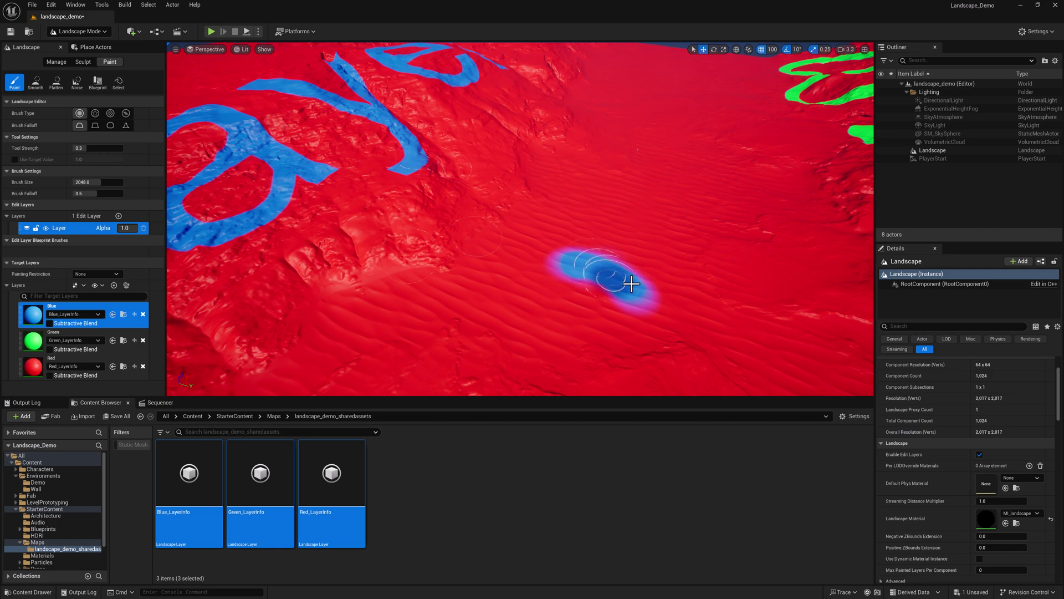
mouse_move(629, 281)
right_down()
mouse_move(616, 277)
mouse_move(689, 245)
right_up()
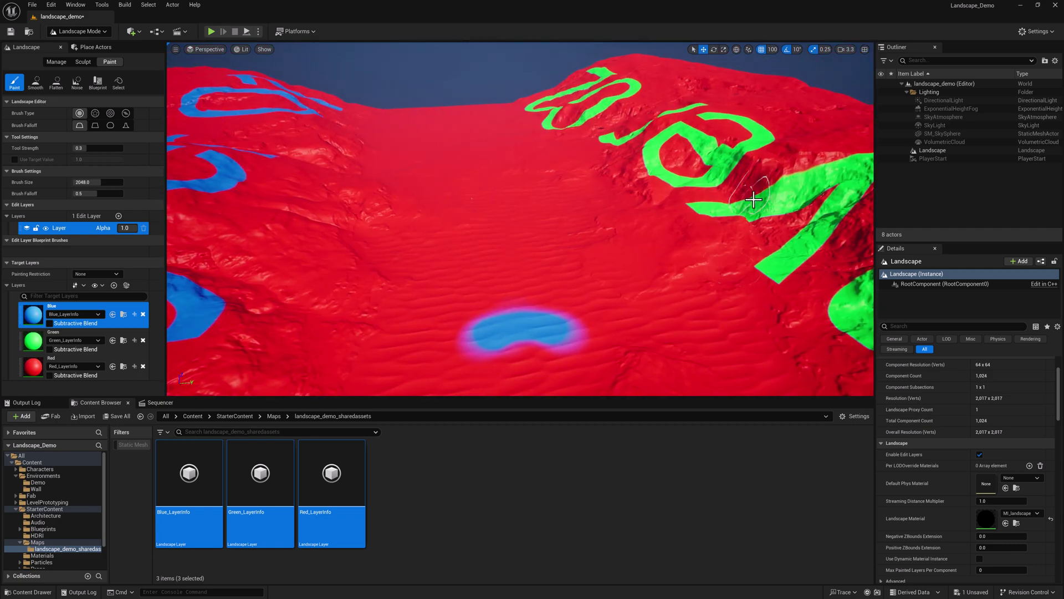
right_drag(468, 199, 407, 203)
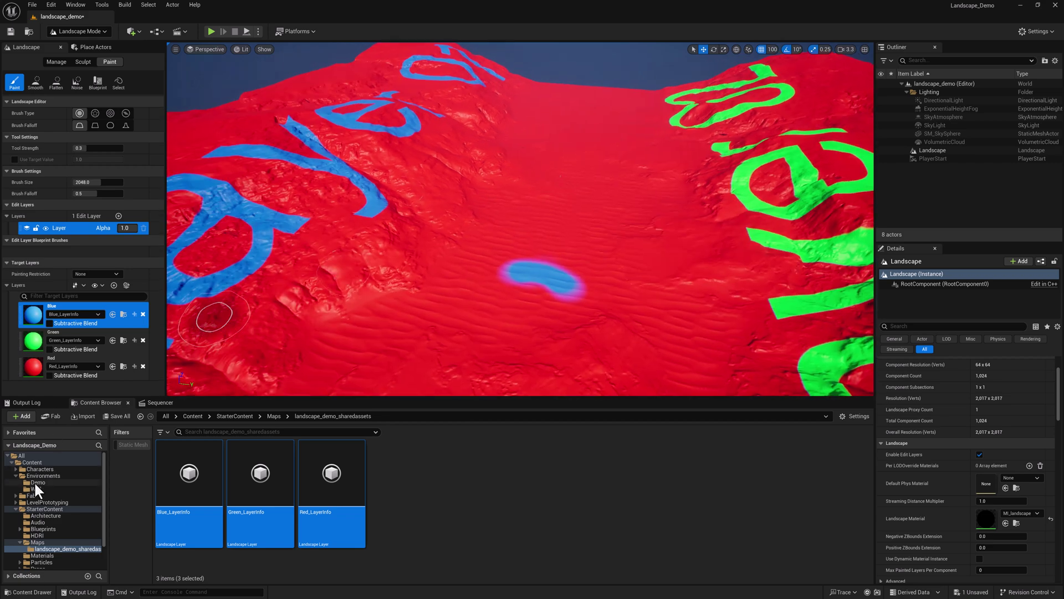
Inspect the M_landscape material graph from the Demo folder, then close the material editor
click(37, 482)
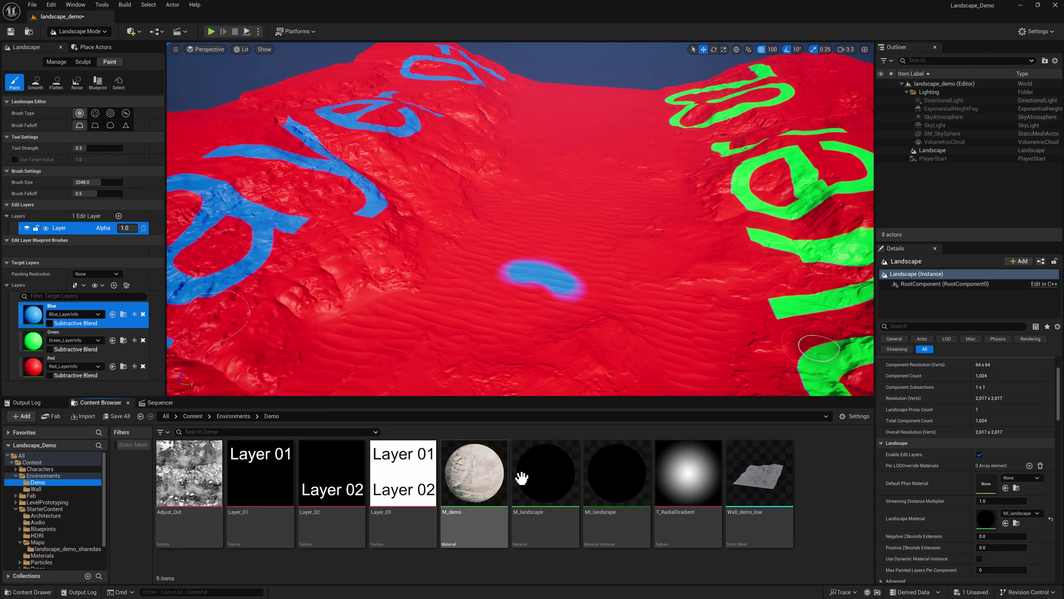
click(555, 483)
double_click(555, 478)
scroll(666, 180, up, 3)
right_drag(646, 171, 708, 249)
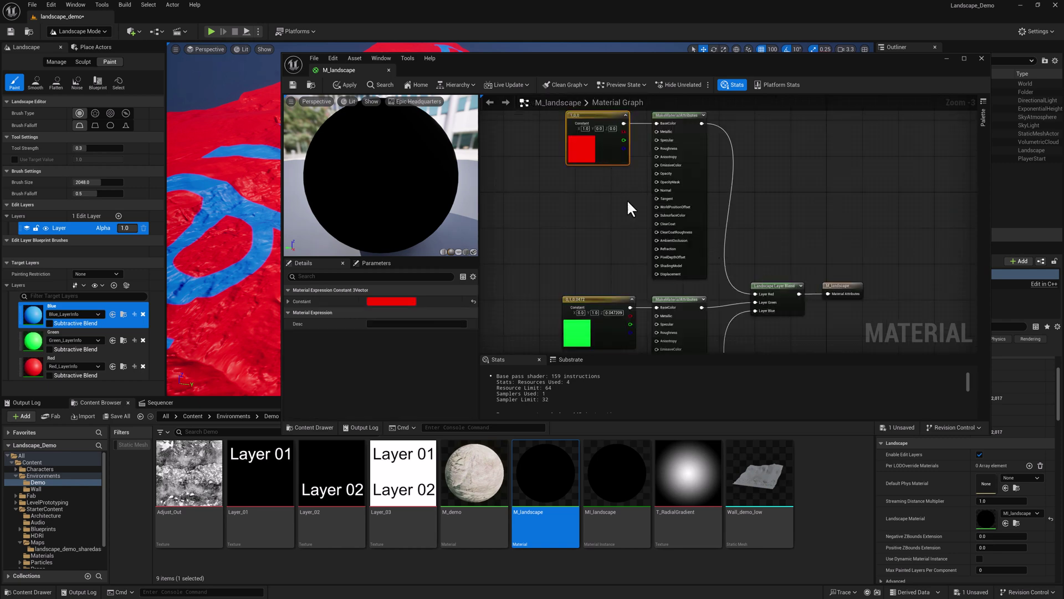
mouse_move(623, 210)
right_down()
mouse_move(623, 169)
mouse_move(631, 218)
right_up()
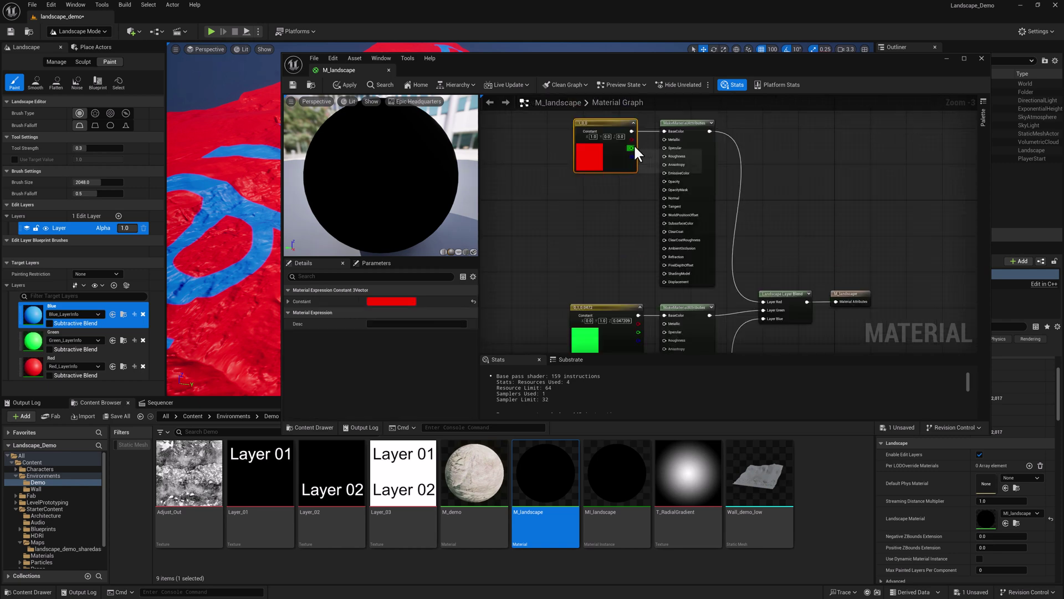
right_drag(810, 243, 801, 314)
click(947, 58)
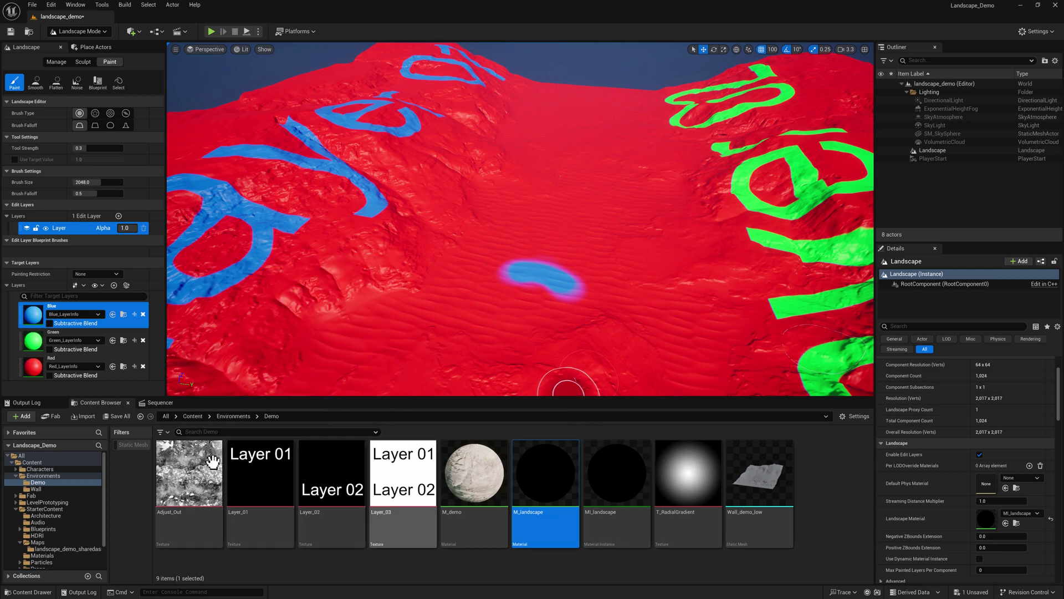
Delete the Layer_01, Layer_02 and Layer_03 textures from the Demo folder
mouse_move(181, 463)
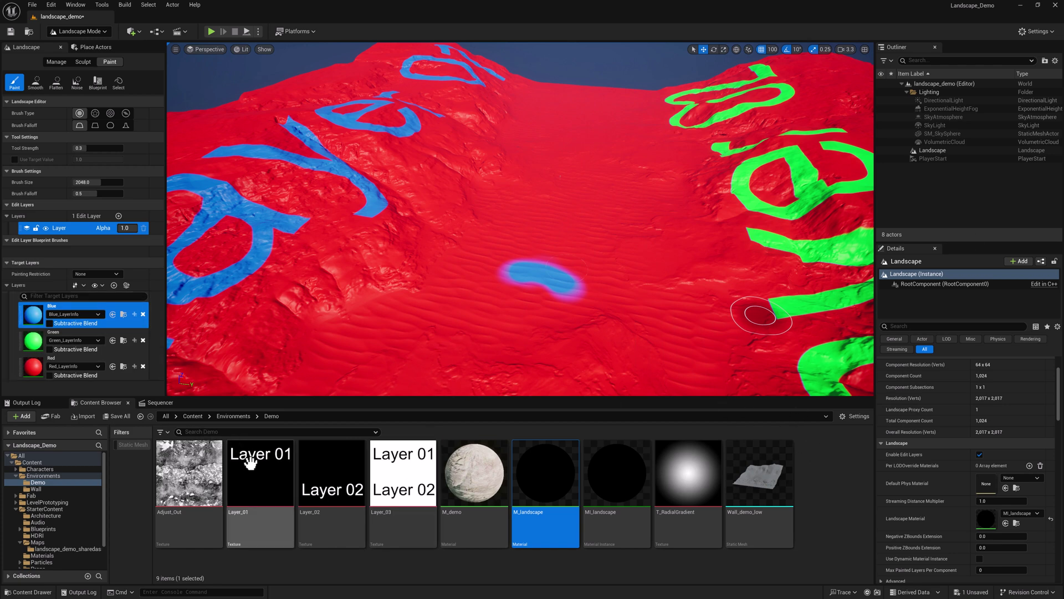
click(283, 488)
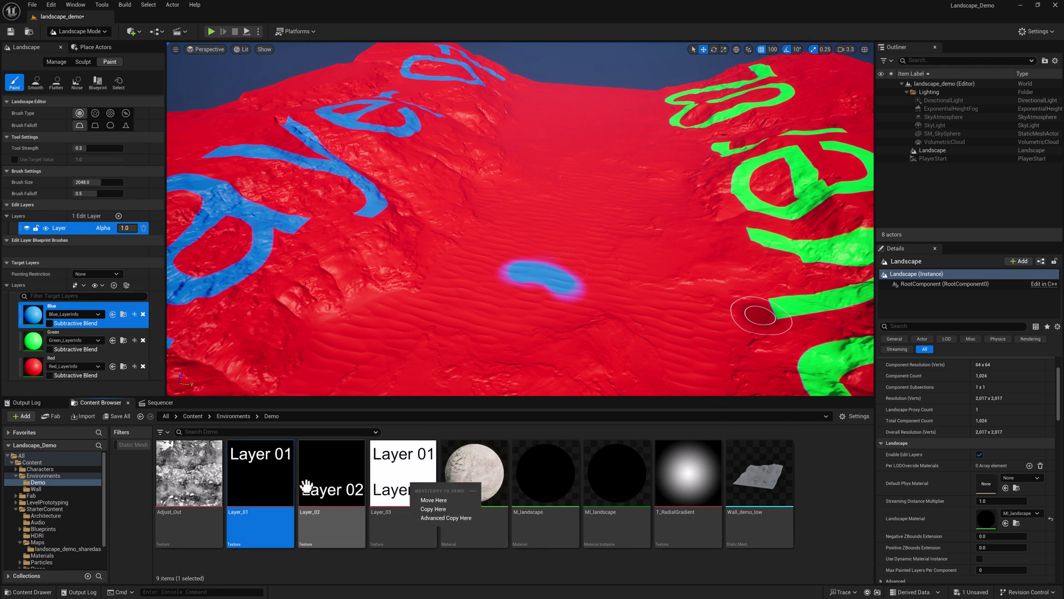
shift+click(399, 477)
key(Delete)
click(451, 436)
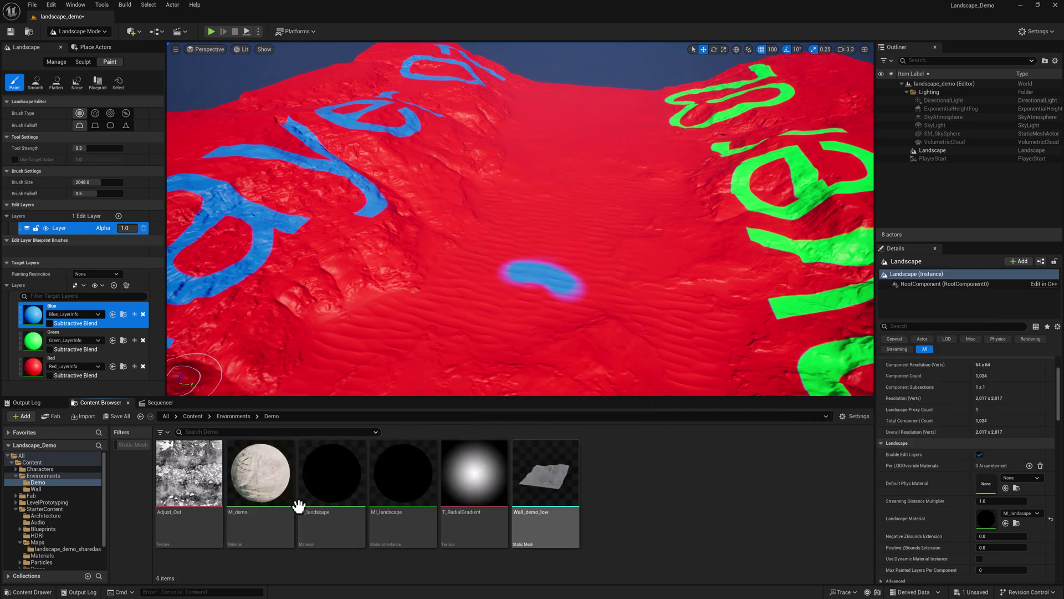
click(218, 483)
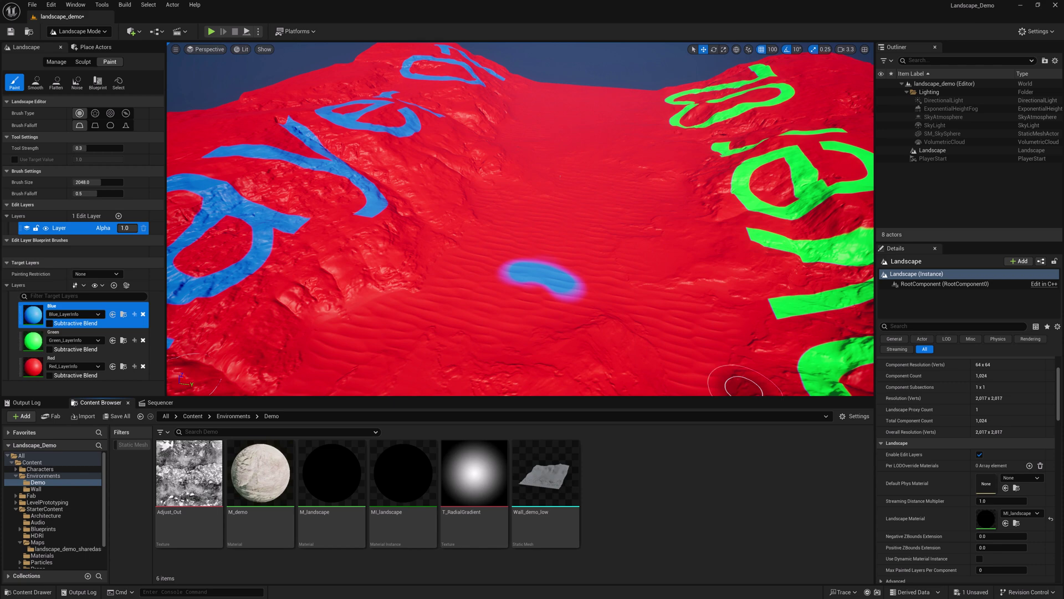
drag(1063, 85, 377, 69)
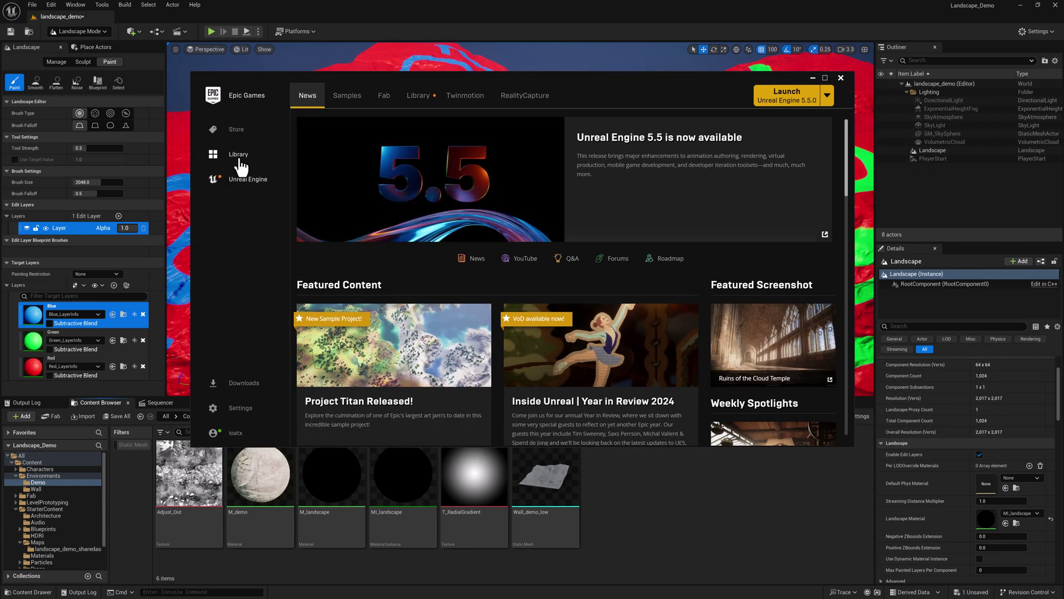
Browse the launcher Library down to Fab Library and check the Fab UE Plugin's update badge
click(424, 98)
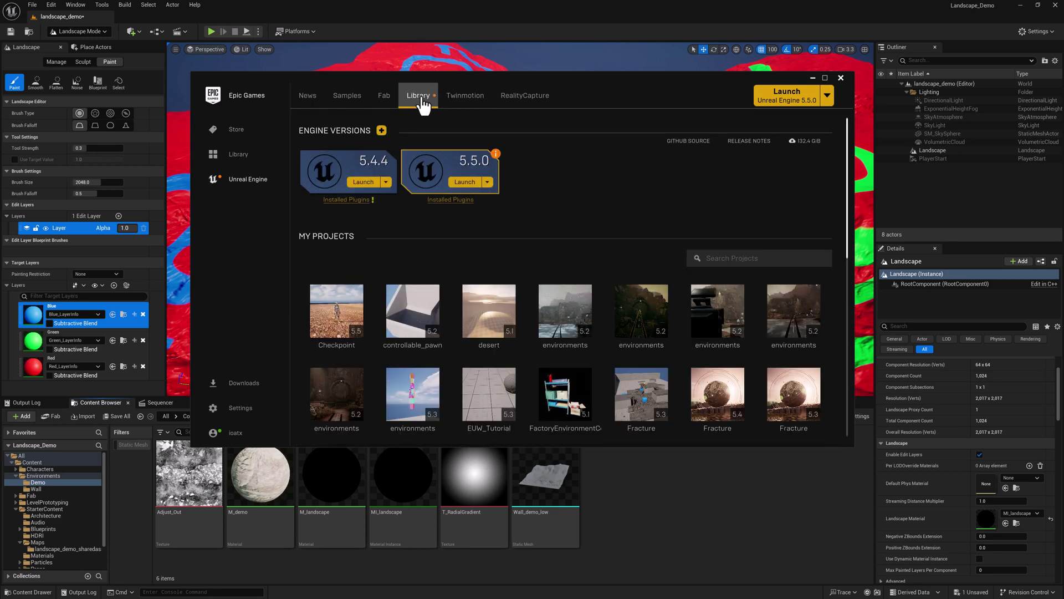
scroll(571, 323, down, 6)
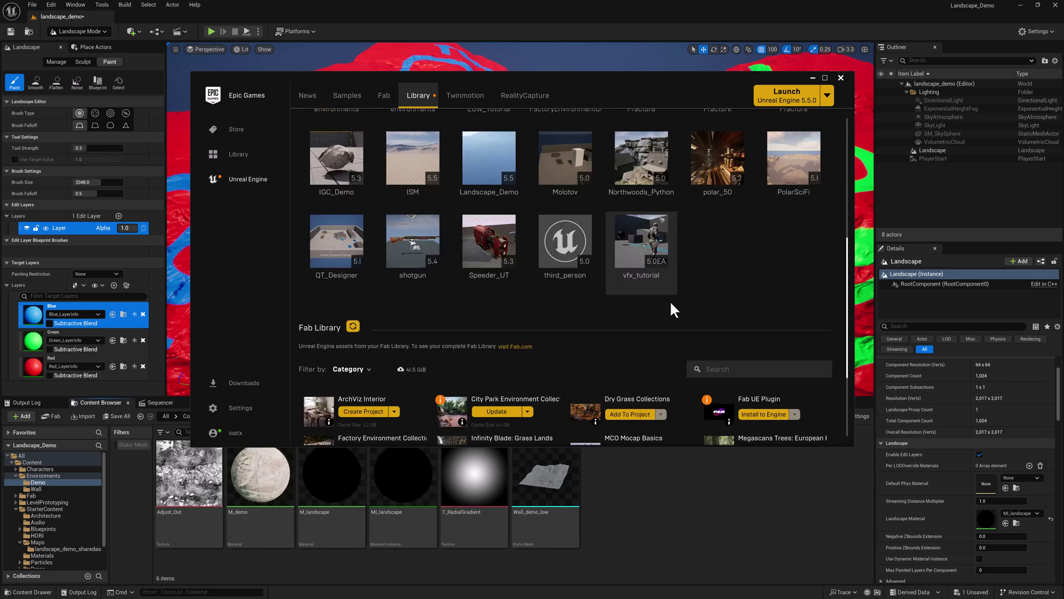
scroll(670, 300, down, 1)
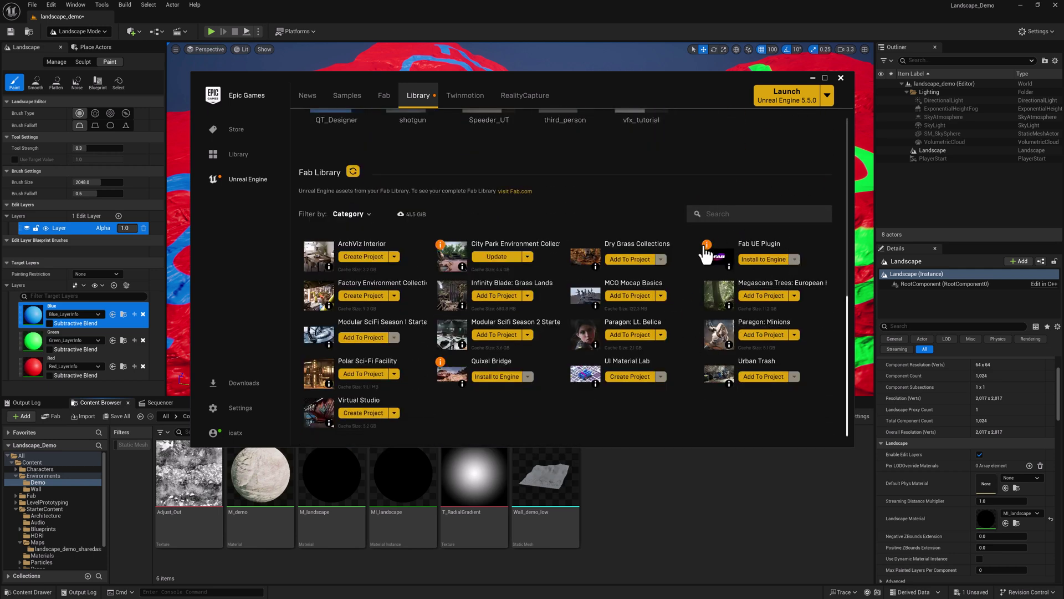
mouse_move(707, 246)
Close the launcher, confirm the Fab plugin is enabled under Edit > Plugins, then close Plugins
click(841, 78)
click(51, 5)
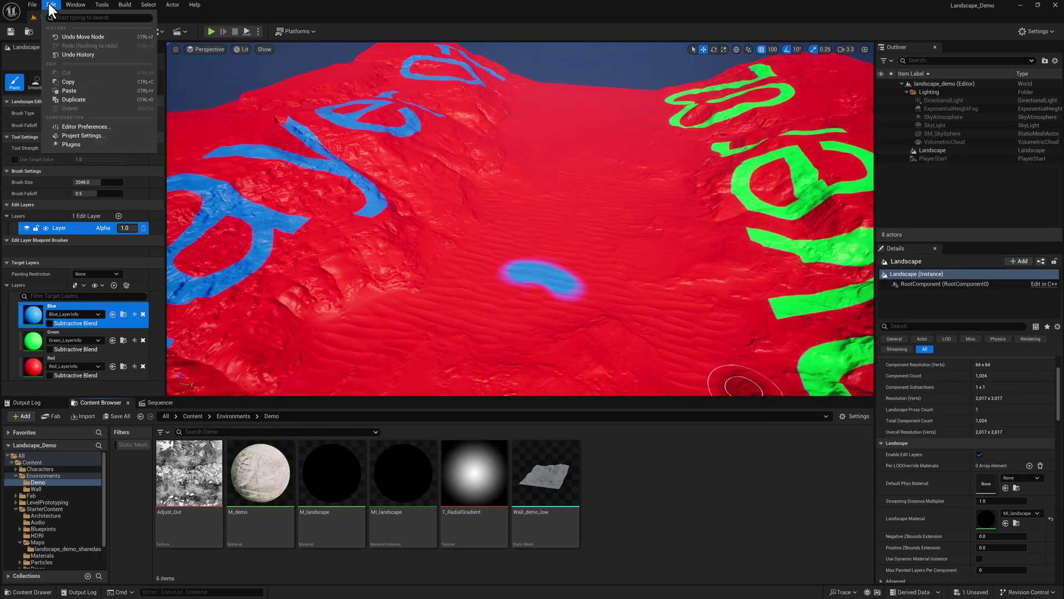
click(71, 144)
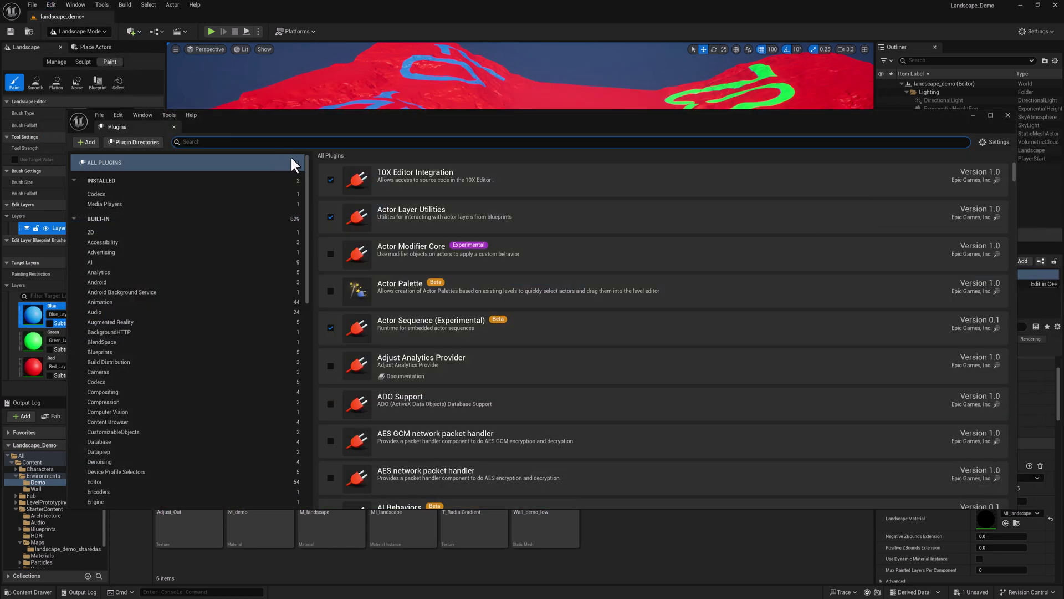
text(fab)
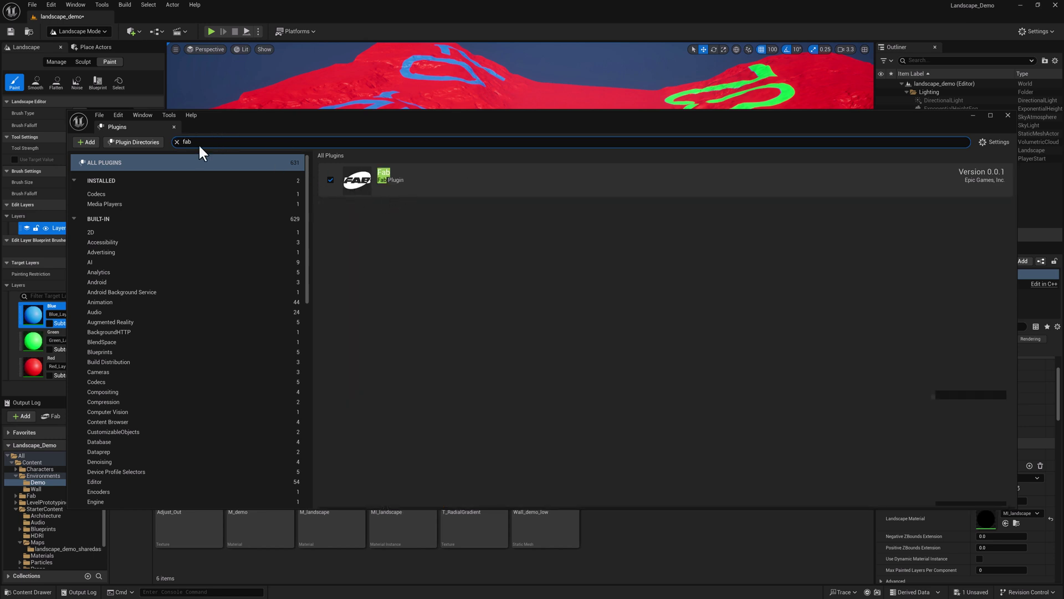
click(177, 142)
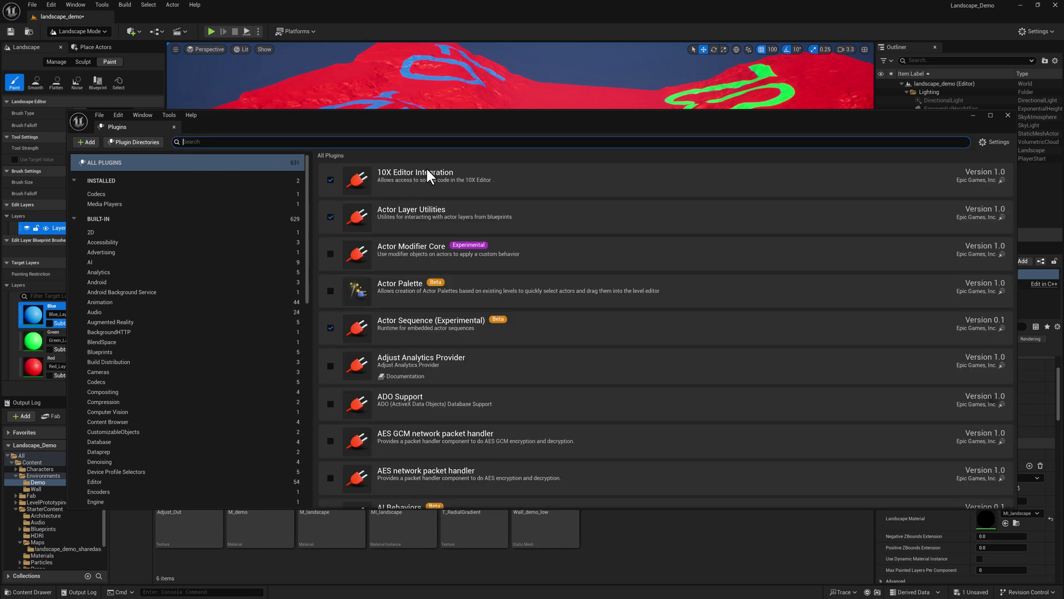
click(1007, 115)
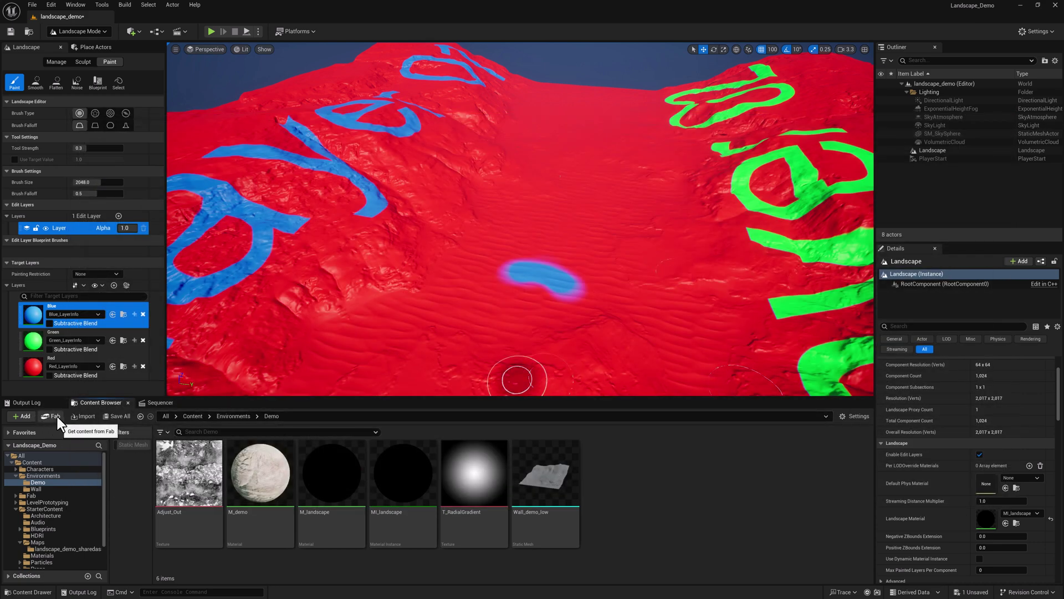
Open Fab and search the store for 'quixel'
click(53, 416)
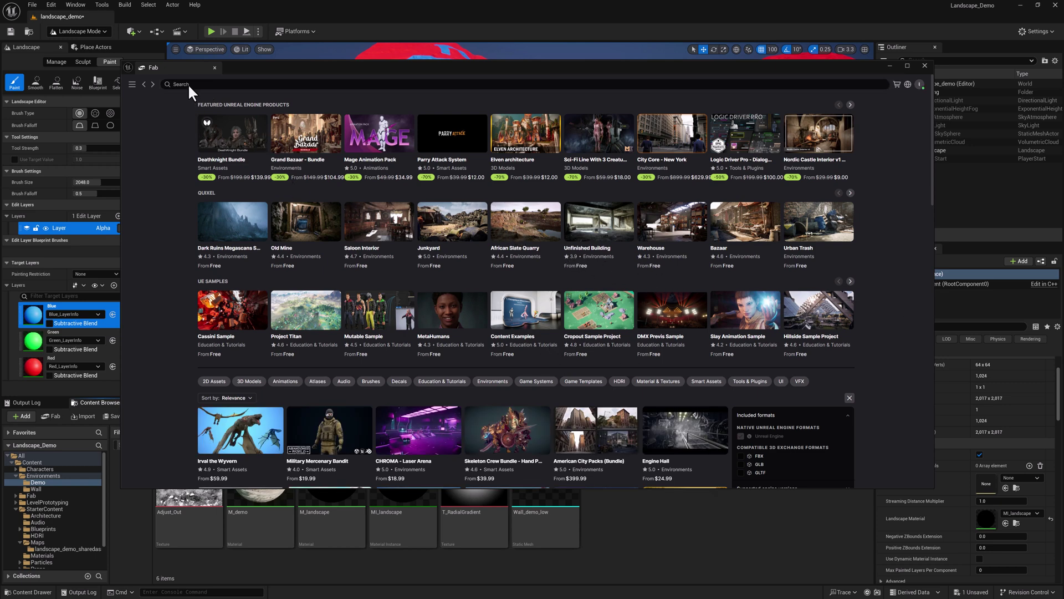
click(214, 84)
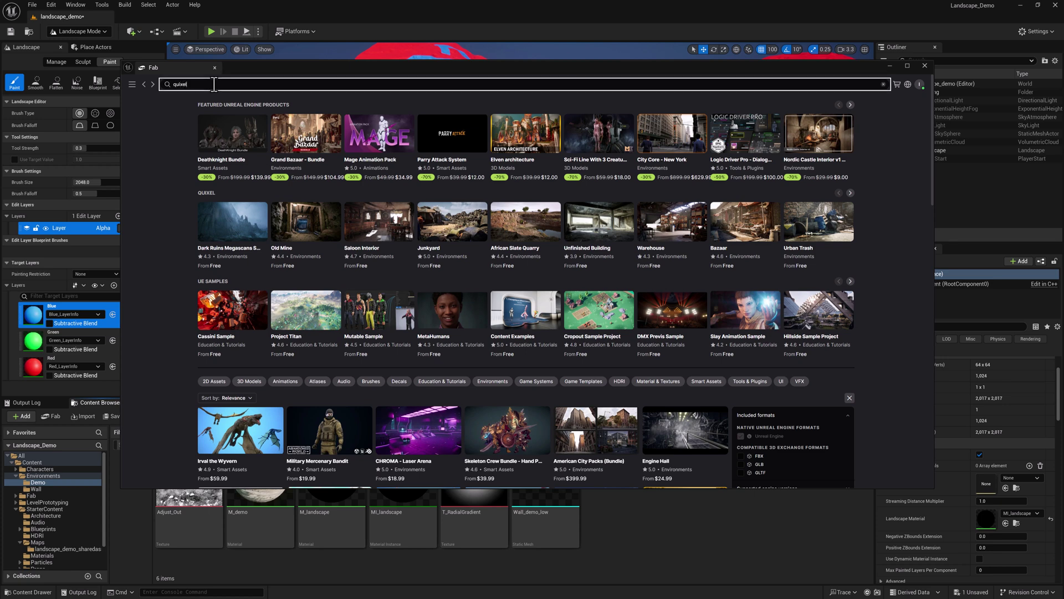
key(Return)
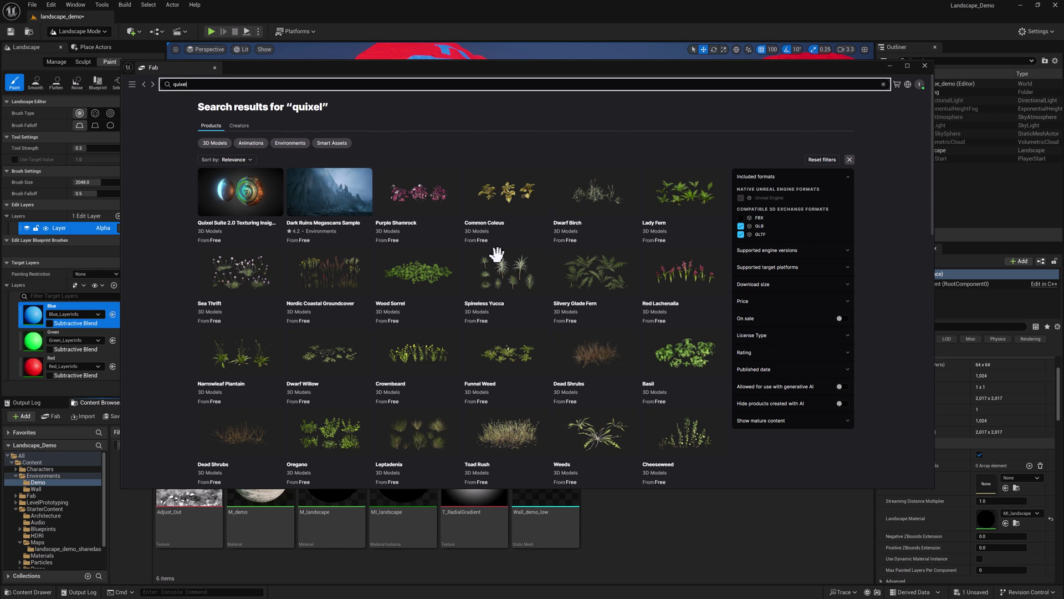
On Quixel's Fab seller page, search for 'rock' and scroll through the surface results
click(385, 177)
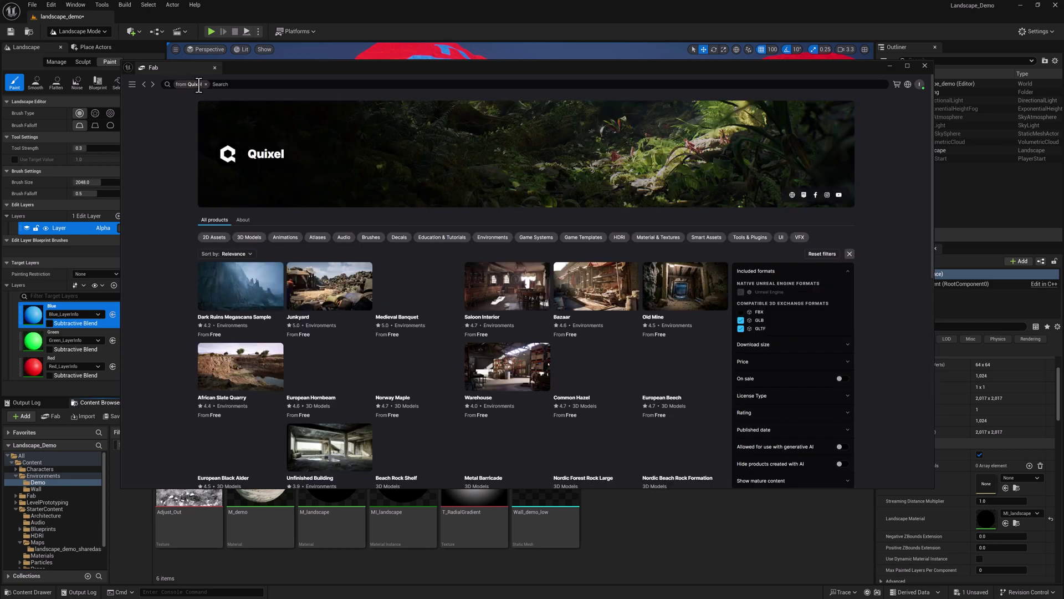
click(230, 85)
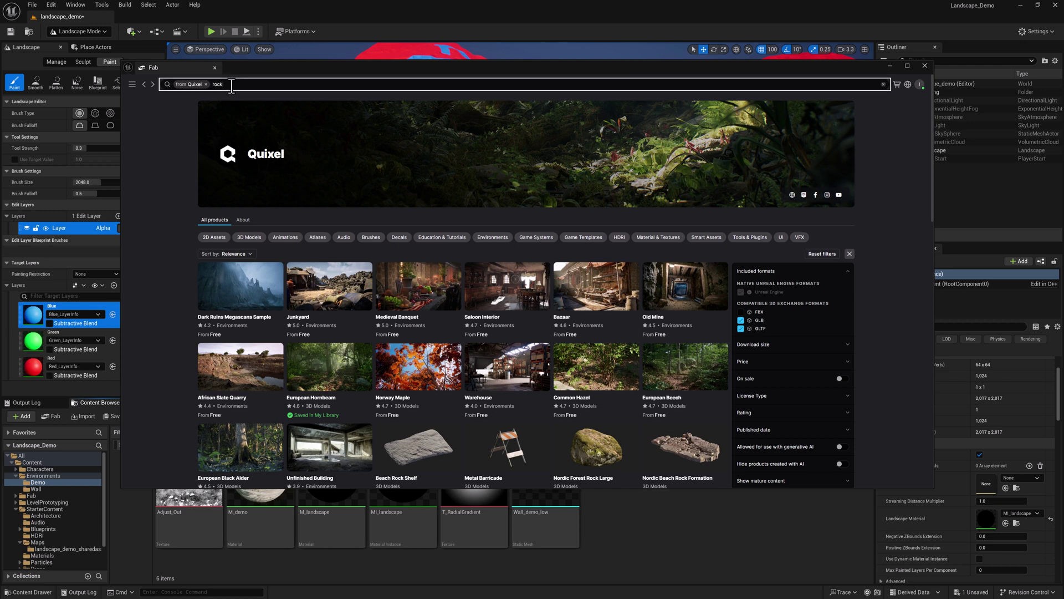
key(Return)
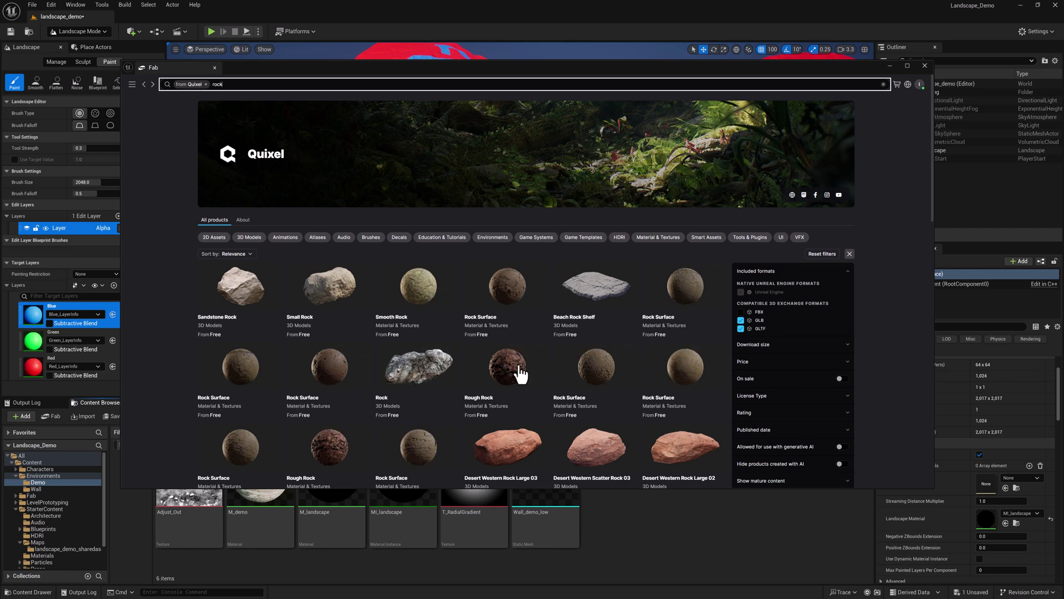
scroll(863, 206, down, 3)
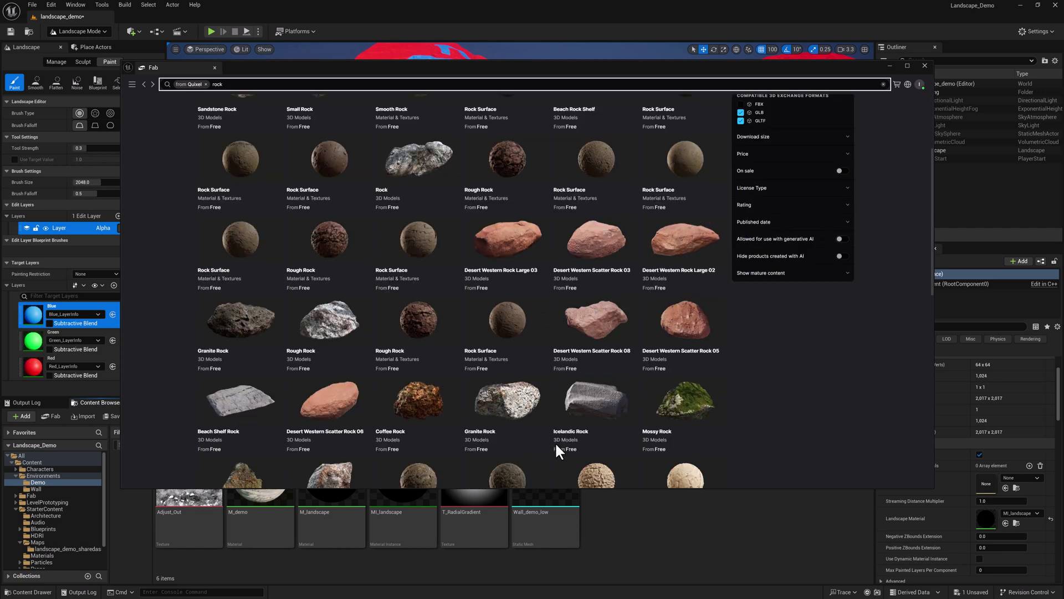
scroll(406, 342, down, 3)
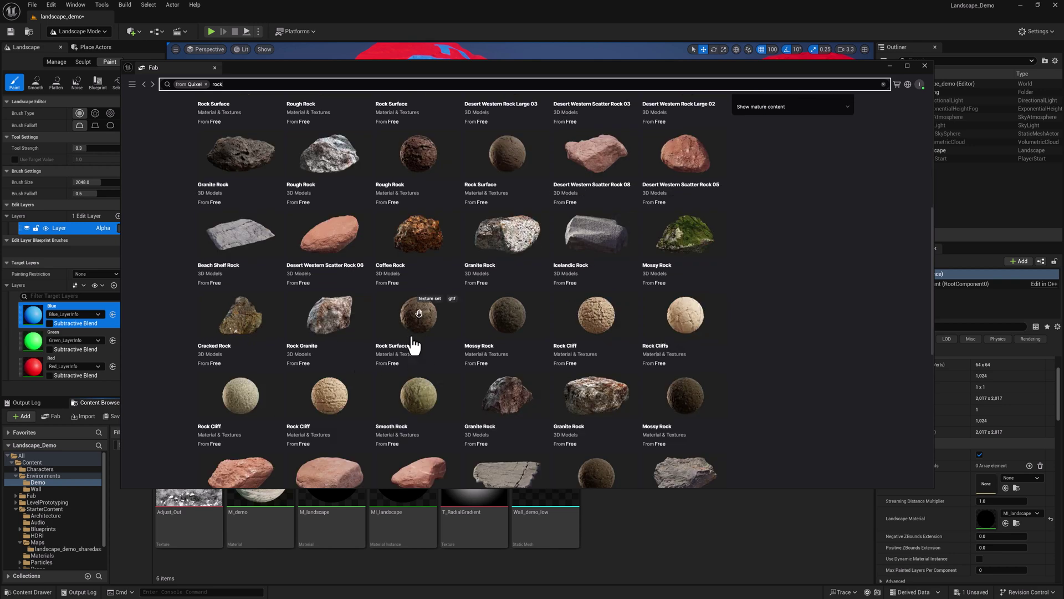
scroll(412, 345, down, 4)
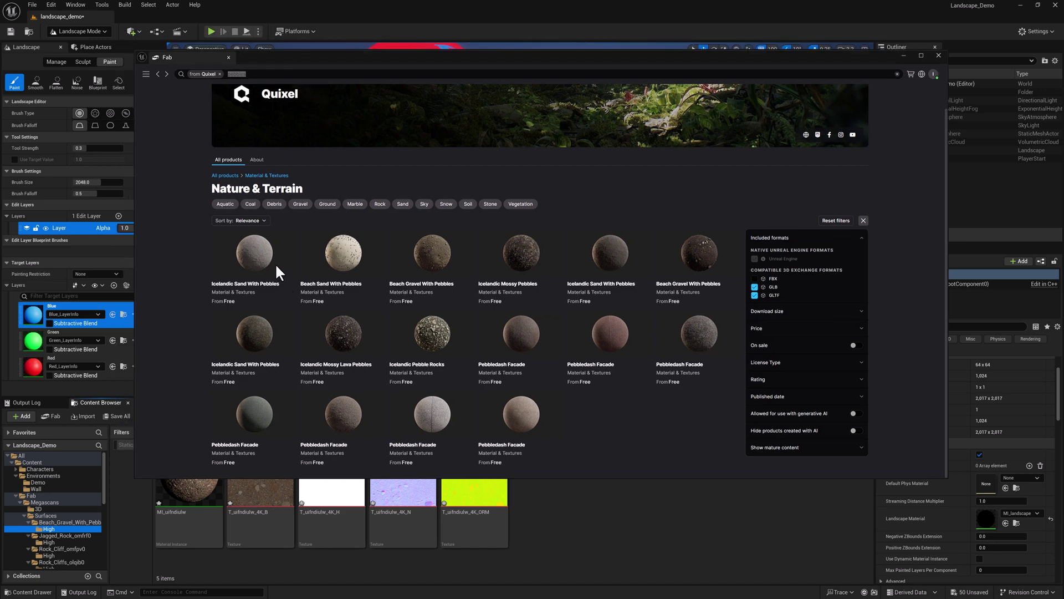
Open the Icelandic Sand With Pebbles page, move Fab aside, and show Rock_Surface_sbbiupp0 Medium textures
click(253, 255)
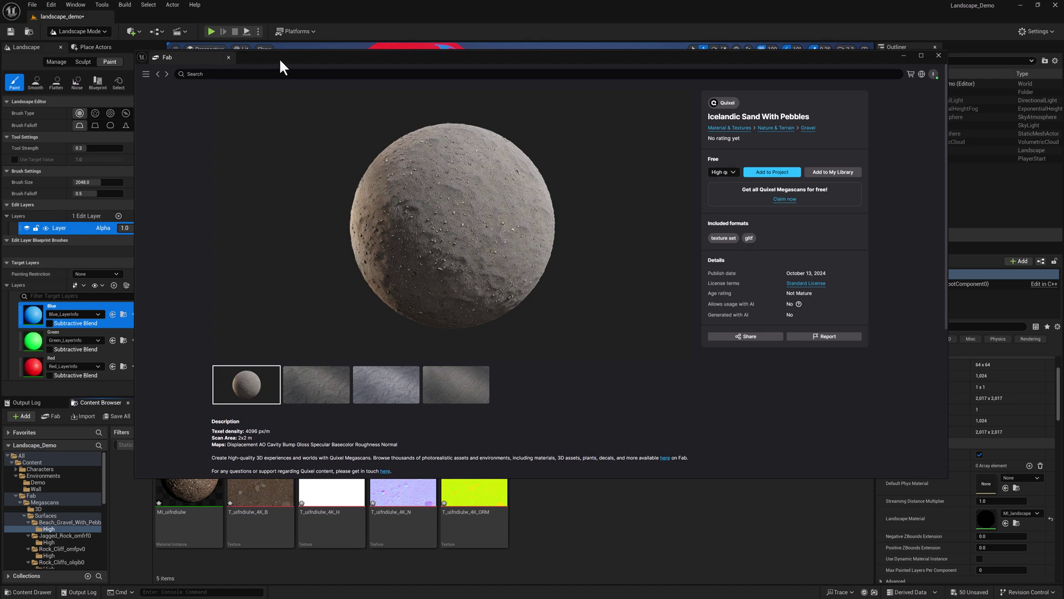
drag(279, 57, 1063, 111)
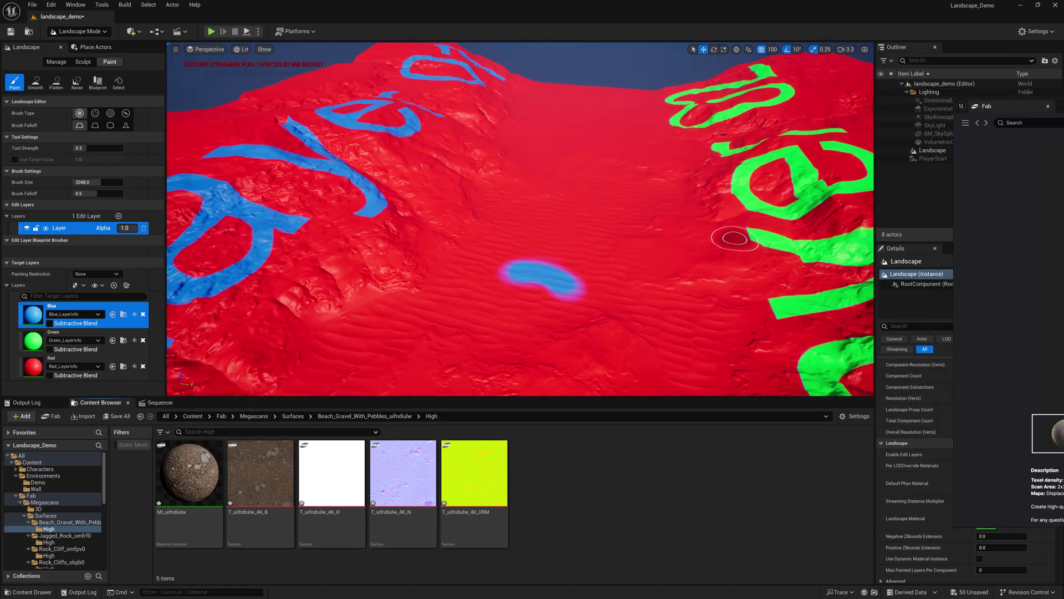
click(319, 470)
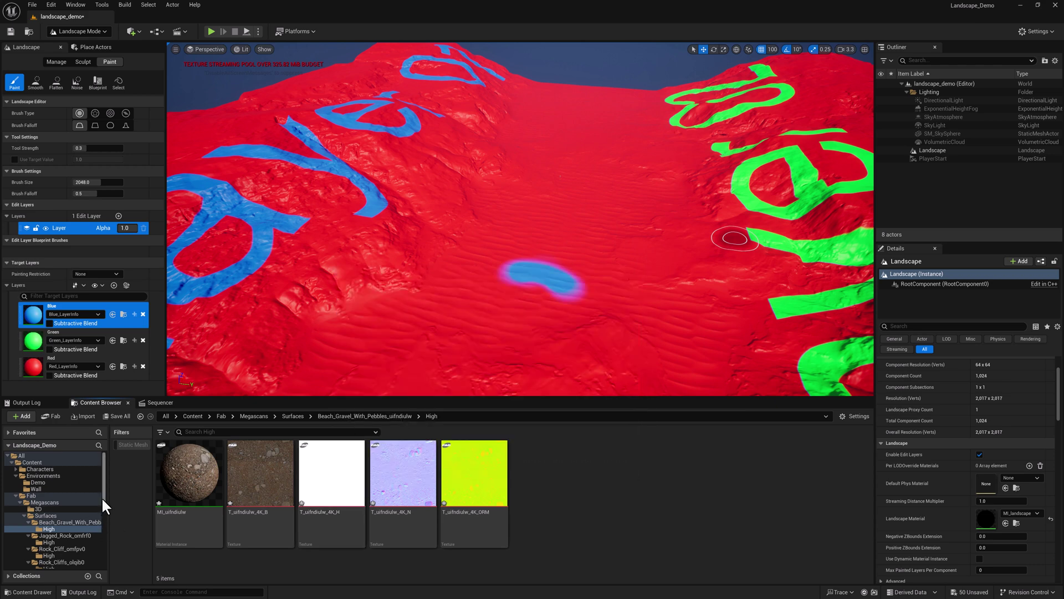
scroll(102, 501, down, 5)
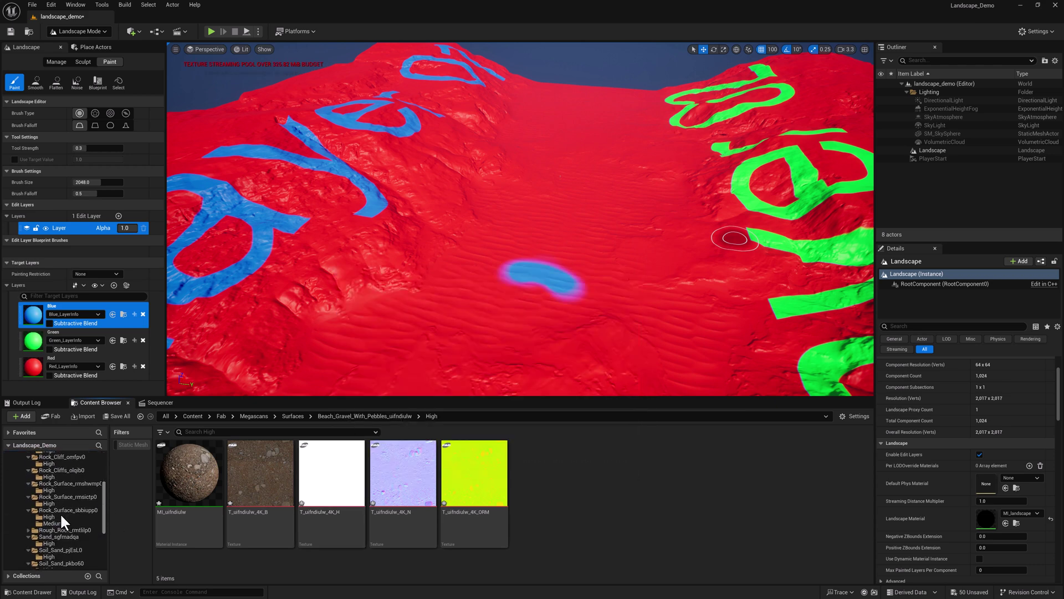
click(49, 524)
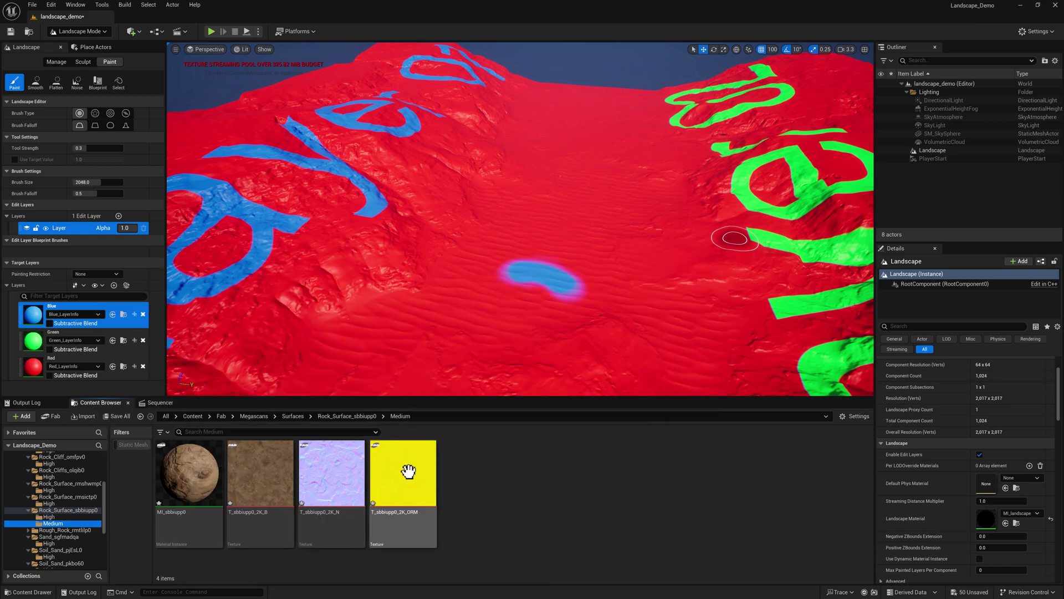
Review High textures of Rock_Surface_sbbiupp0, Beach Gravel With Pebbles, Jagged_Rock_omfrf0, Rock_Cliff_omfpv0 and Rock_Cliffs_olqib0
click(46, 517)
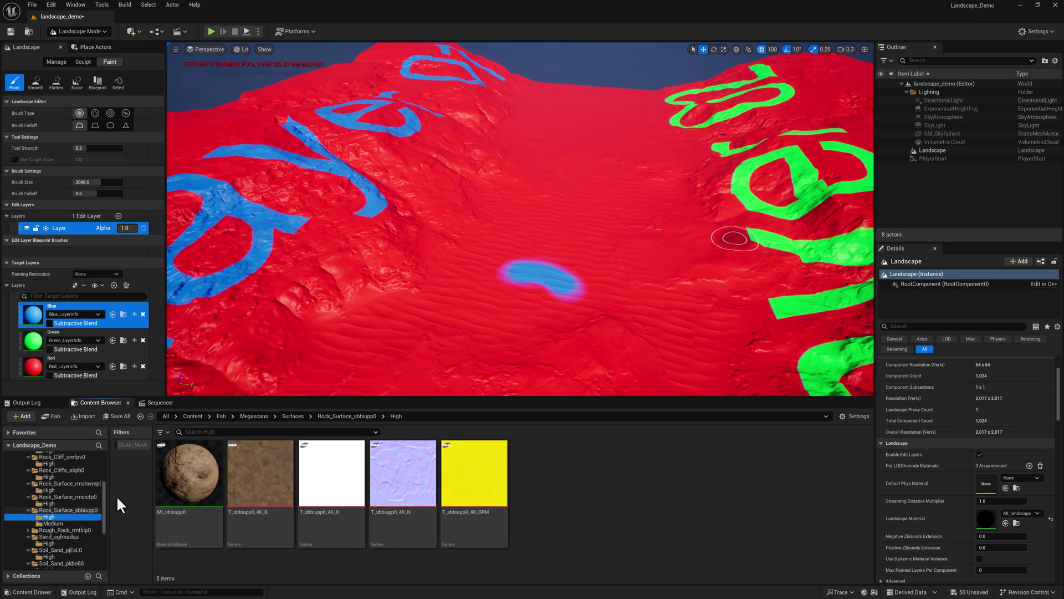
drag(104, 493, 104, 461)
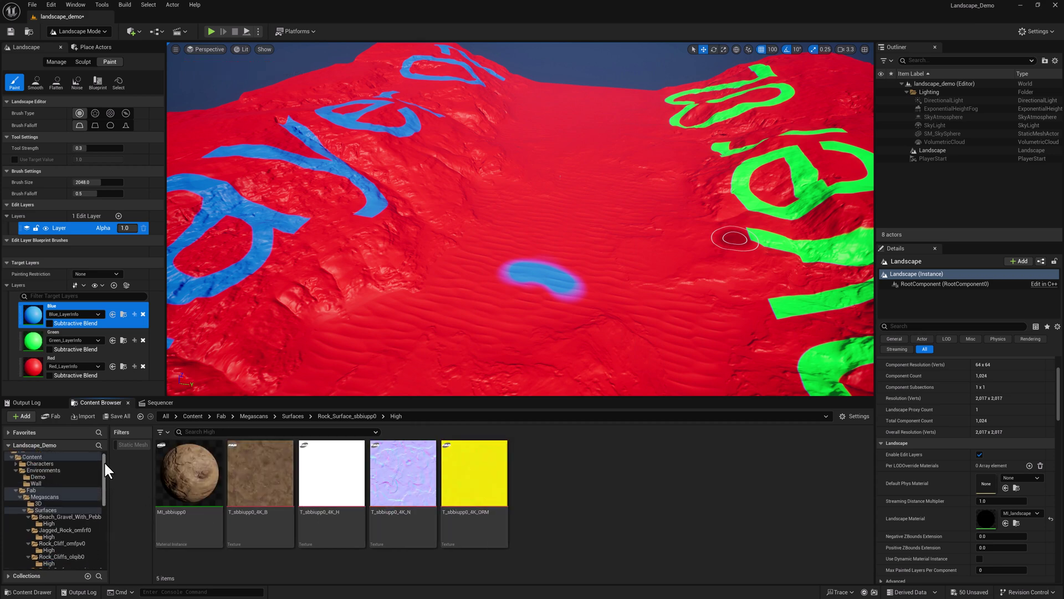
click(50, 526)
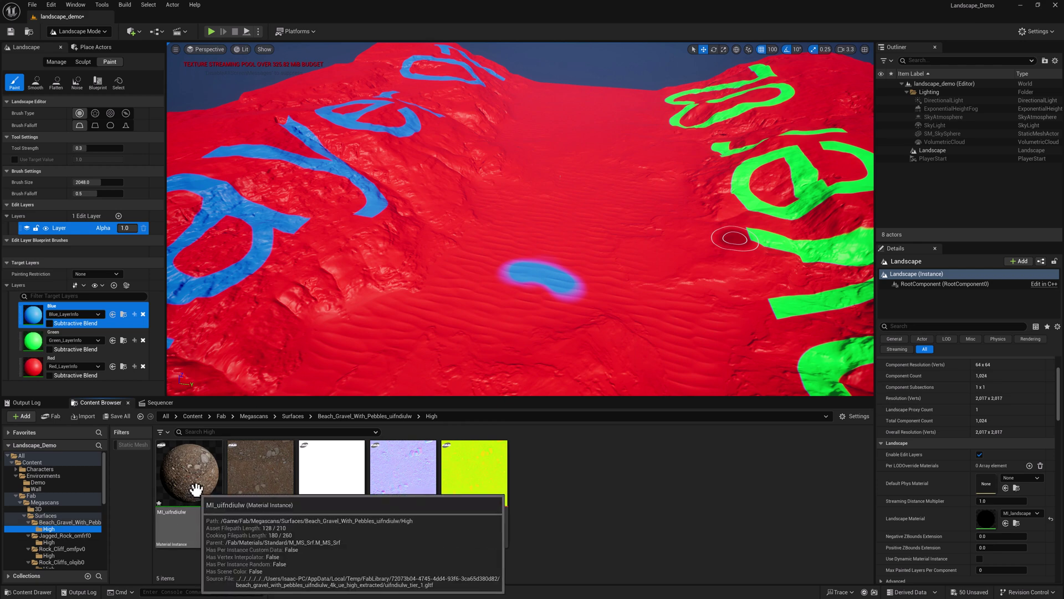
click(48, 541)
scroll(57, 542, down, 2)
click(52, 541)
scroll(52, 544, down, 2)
click(52, 543)
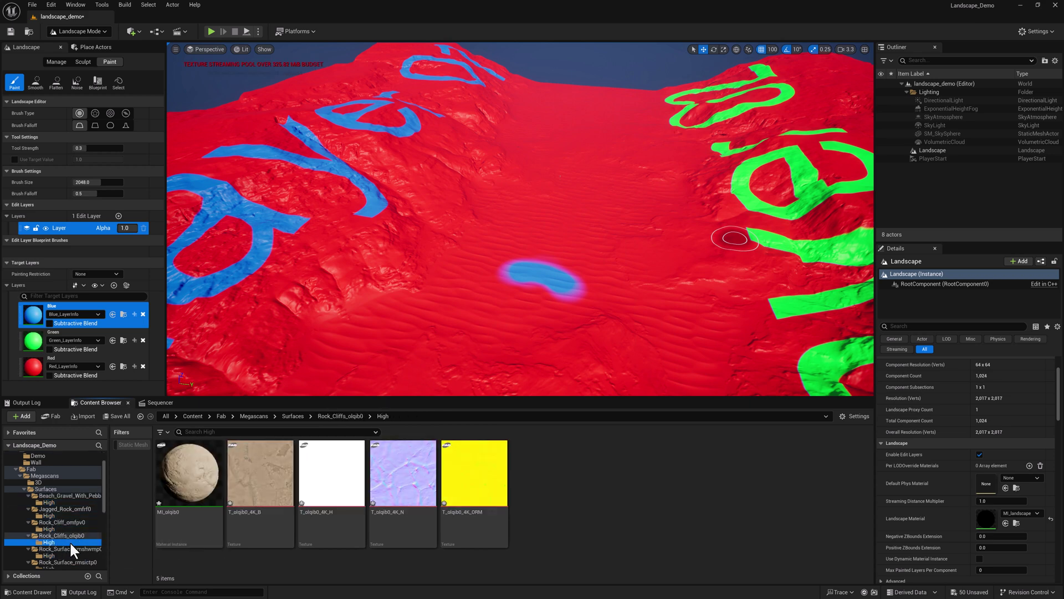
Review High textures of Rock_Surface_rmshwmp0, rmsictp0, sbbiupp0, Sand_sgfmadqa, Soil_Sand_pjEsL0 and Soil_Sand_pkbo60
scroll(48, 543, down, 2)
click(49, 541)
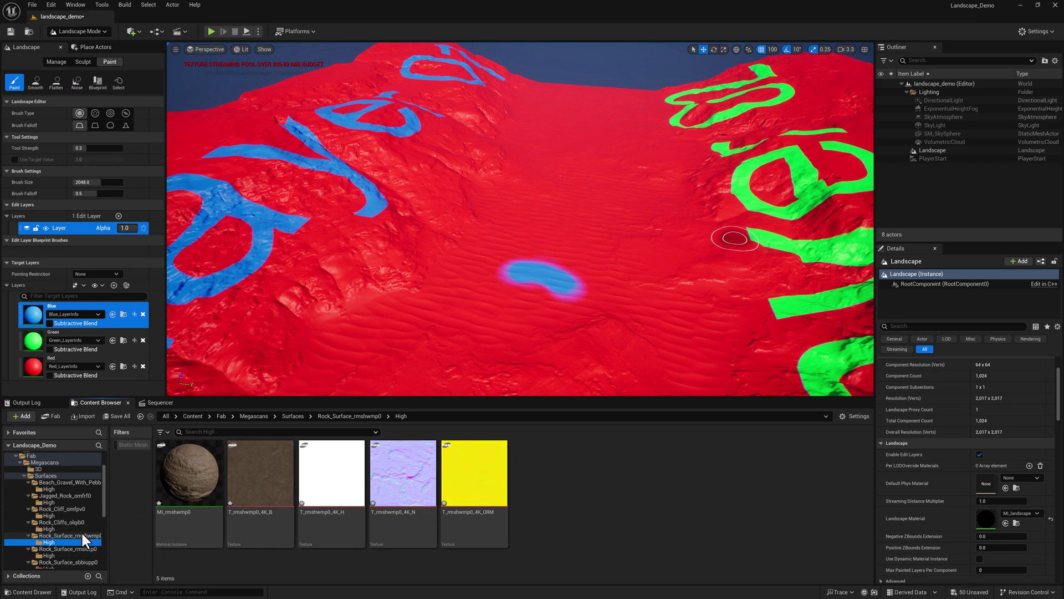
scroll(81, 532, down, 2)
click(46, 543)
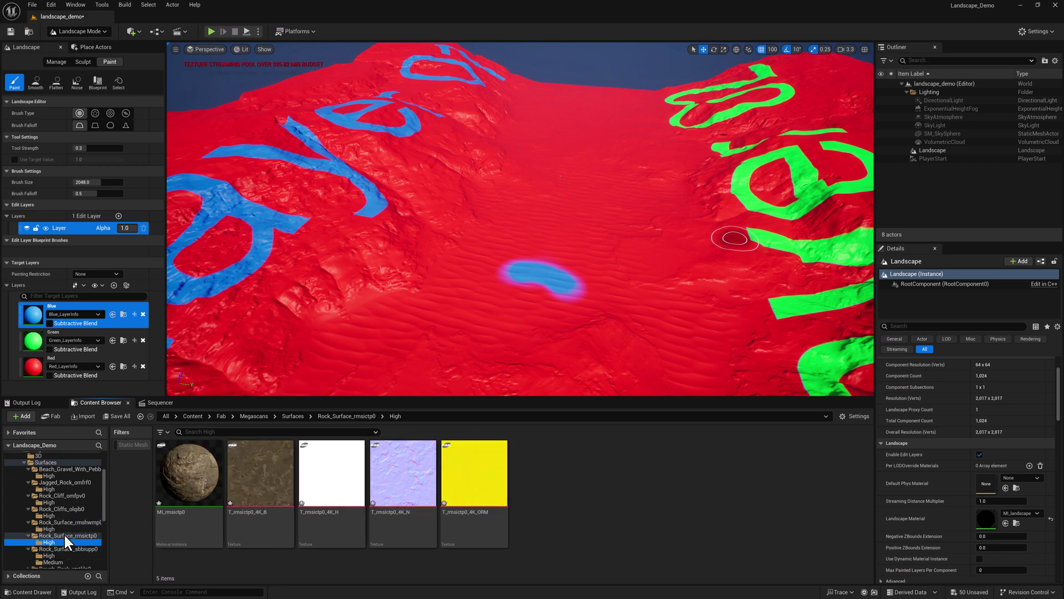
scroll(64, 533, down, 1)
click(53, 543)
scroll(61, 543, down, 1)
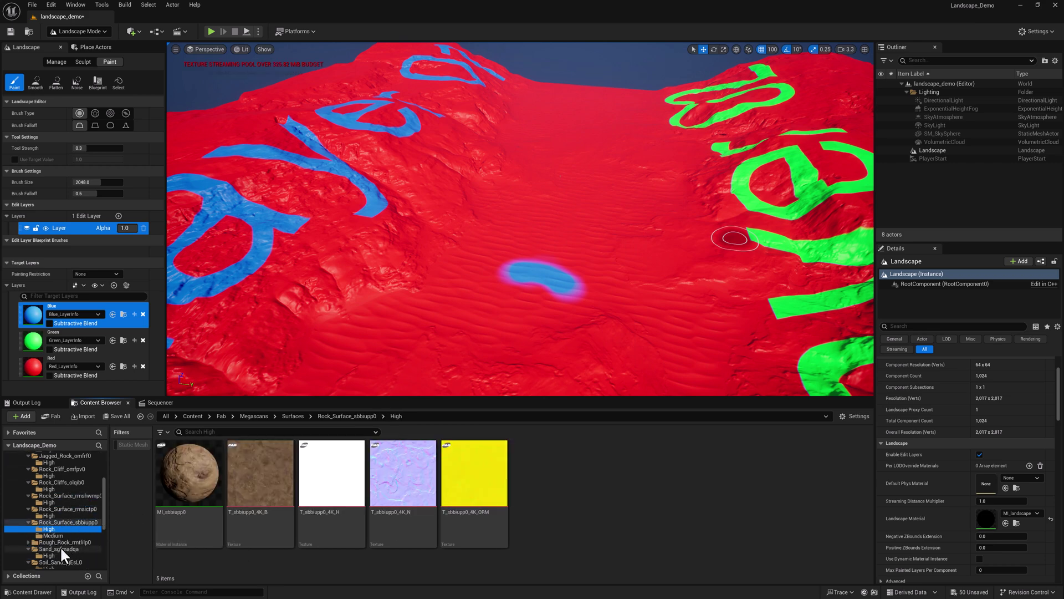
click(48, 554)
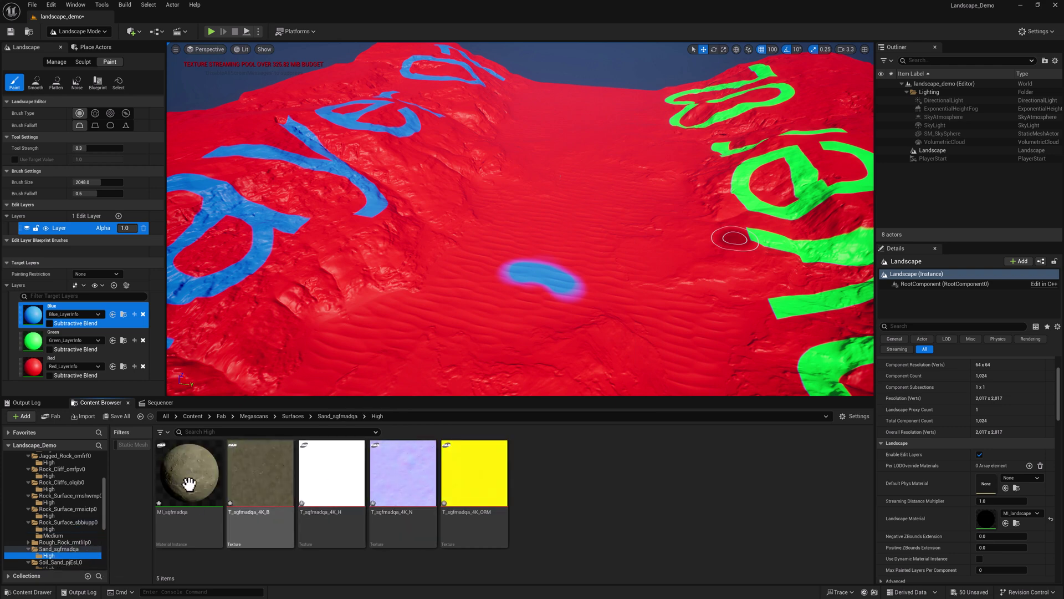
scroll(66, 532, down, 2)
click(50, 555)
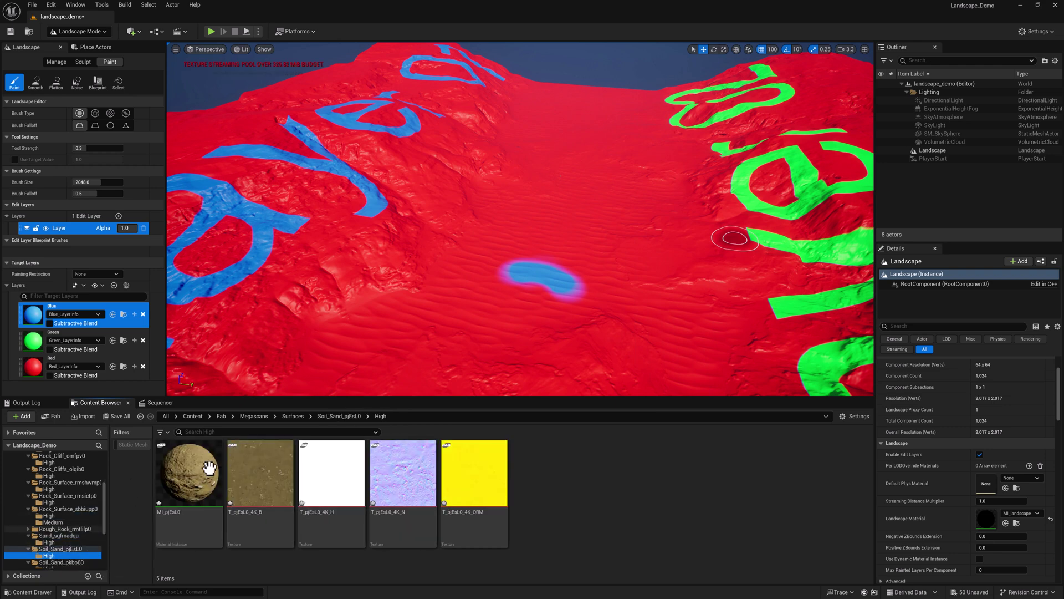
scroll(61, 527, down, 1)
click(49, 554)
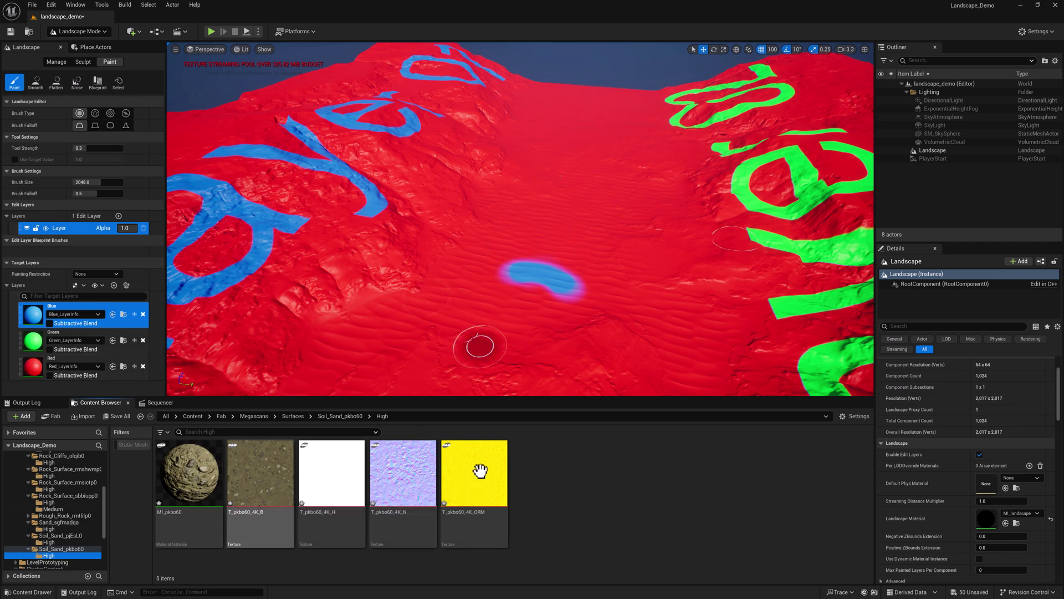
Save all the downloaded Megascans assets in the Fab folder with Save All
drag(105, 504, 102, 469)
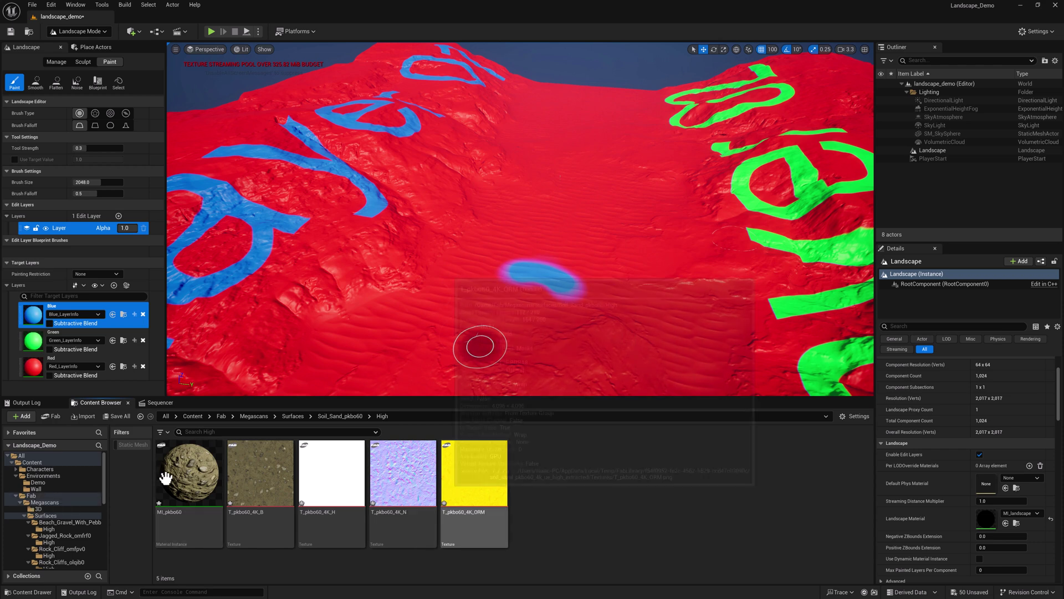
click(34, 495)
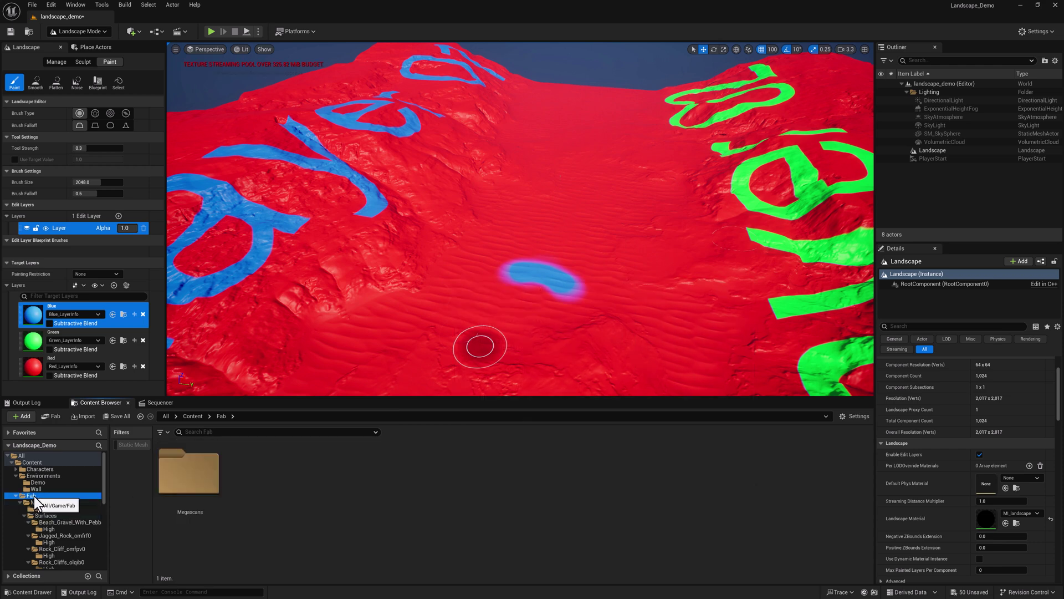
right_click(34, 495)
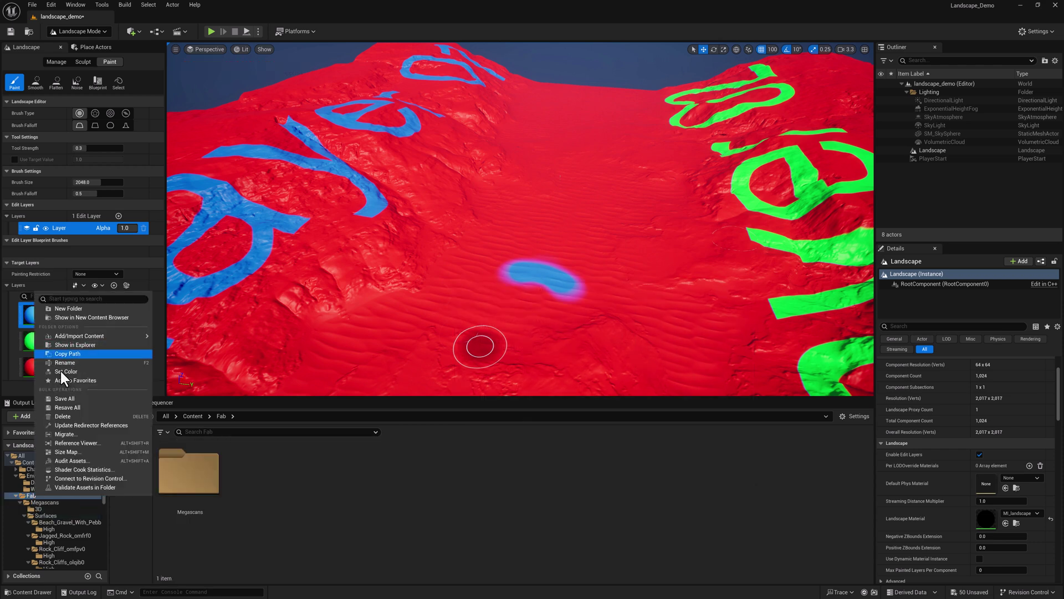
click(79, 398)
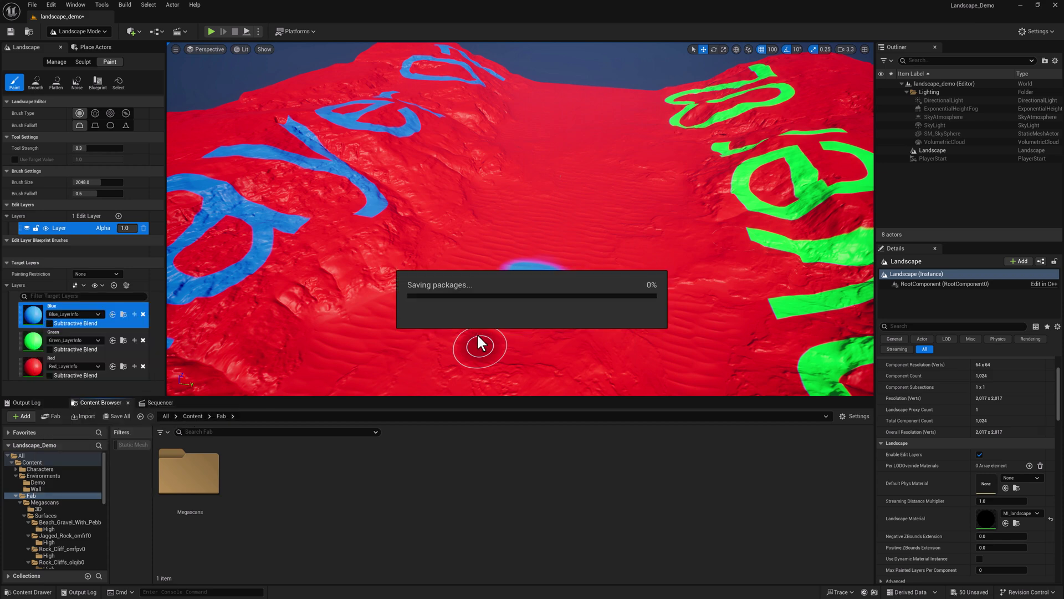